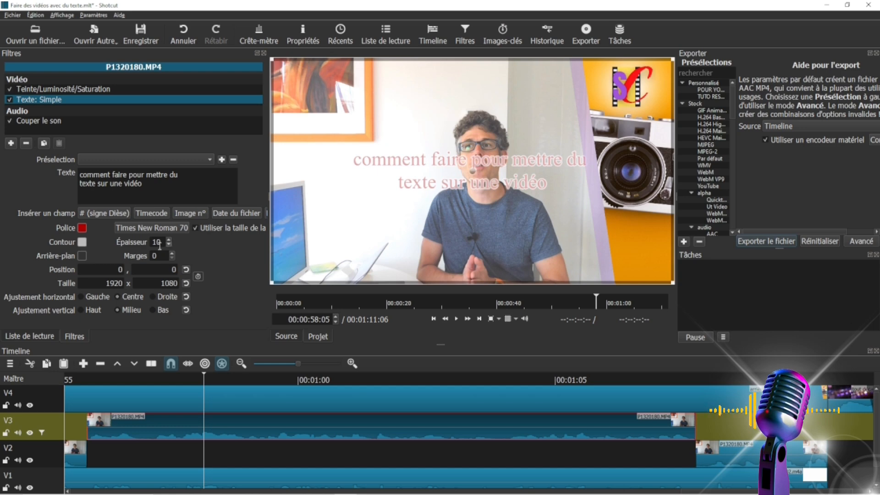
{"action": "left_click", "coordinate": [210, 160]}
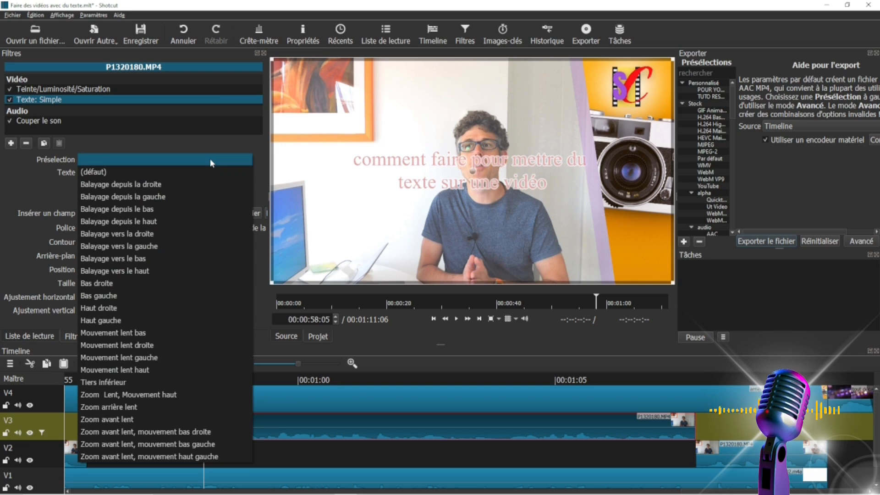
{"action": "left_click", "coordinate": [209, 158]}
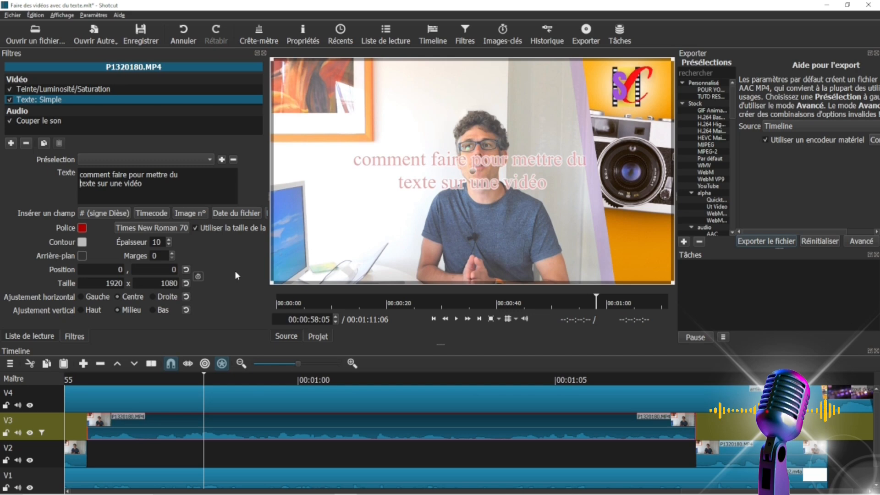
Set the text area's height to 700 and preview the repositioned title.
{"action": "double_click", "coordinate": [164, 284]}
{"action": "left_click_drag", "start_coordinate": [147, 284], "coordinate": [198, 283]}
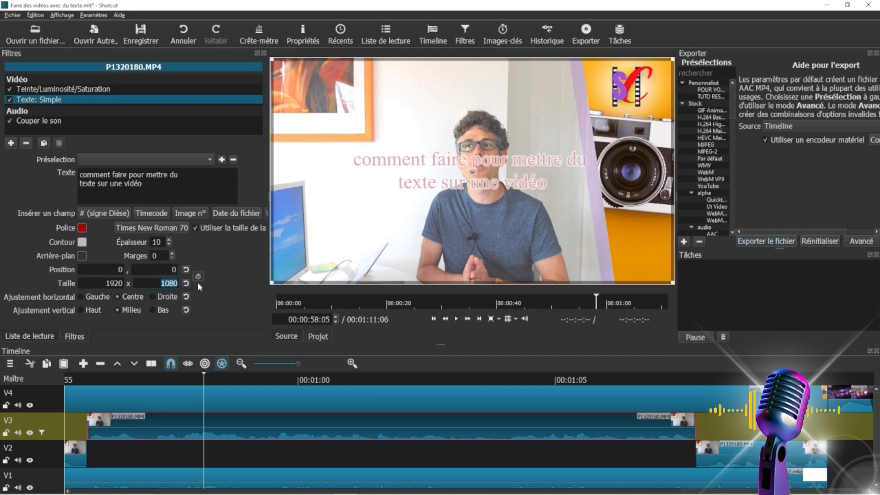
{"action": "type", "text": "700"}
{"action": "left_click", "coordinate": [456, 319]}
{"action": "left_click", "coordinate": [456, 319]}
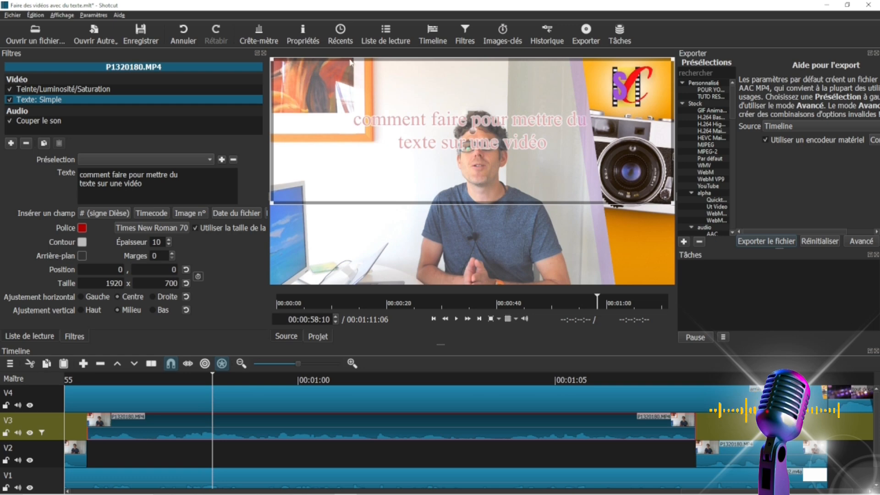
Try keyframing the text's position and size, and delete all keyframes of that parameter.
{"action": "left_click", "coordinate": [198, 277]}
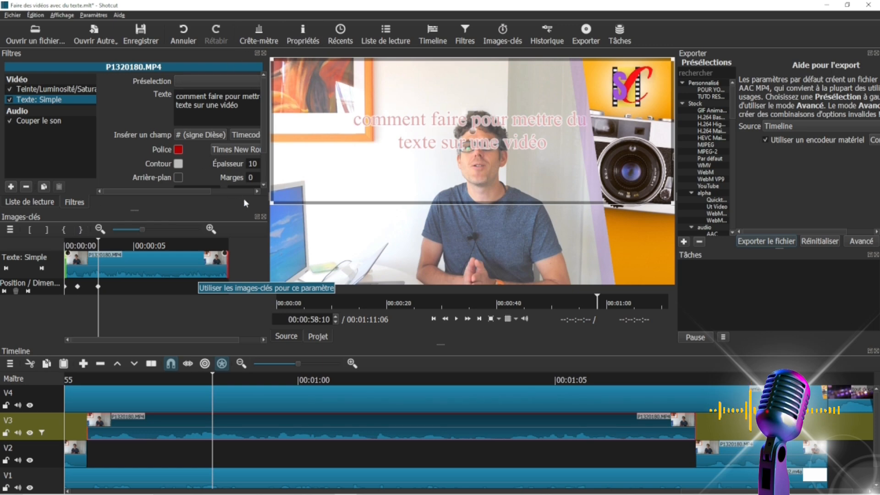
{"action": "left_click", "coordinate": [264, 215]}
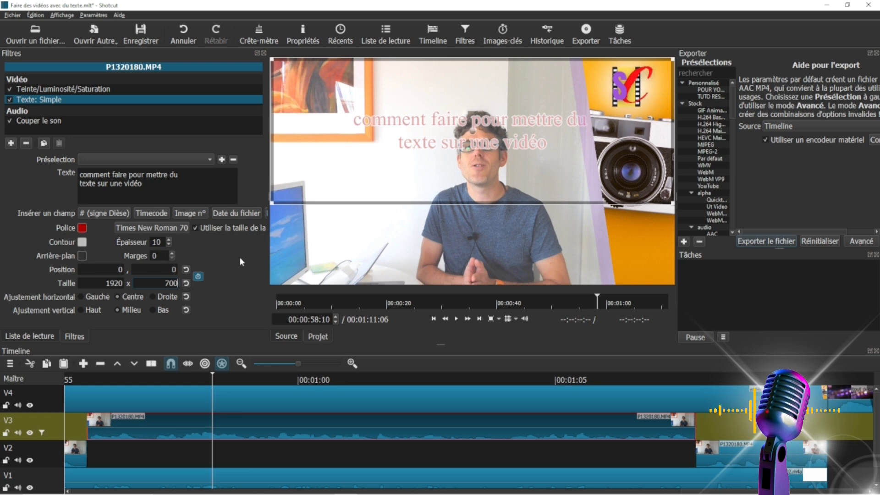
{"action": "left_click", "coordinate": [198, 275]}
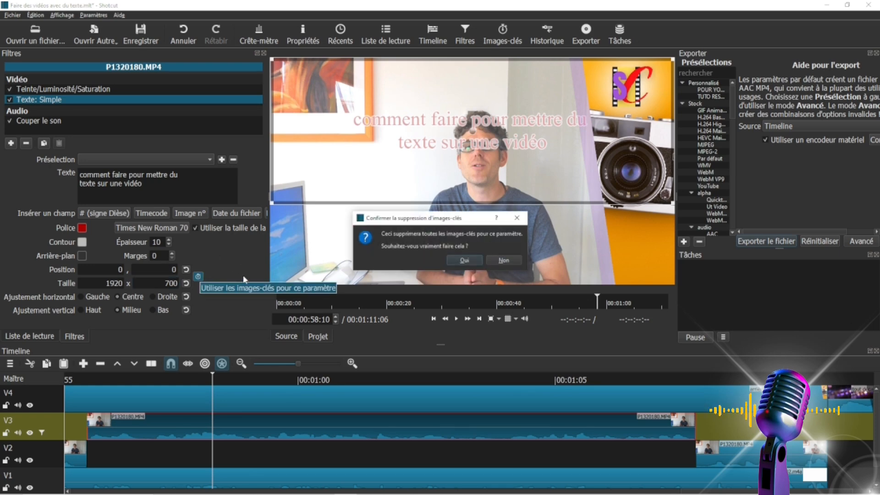
{"action": "left_click", "coordinate": [450, 262]}
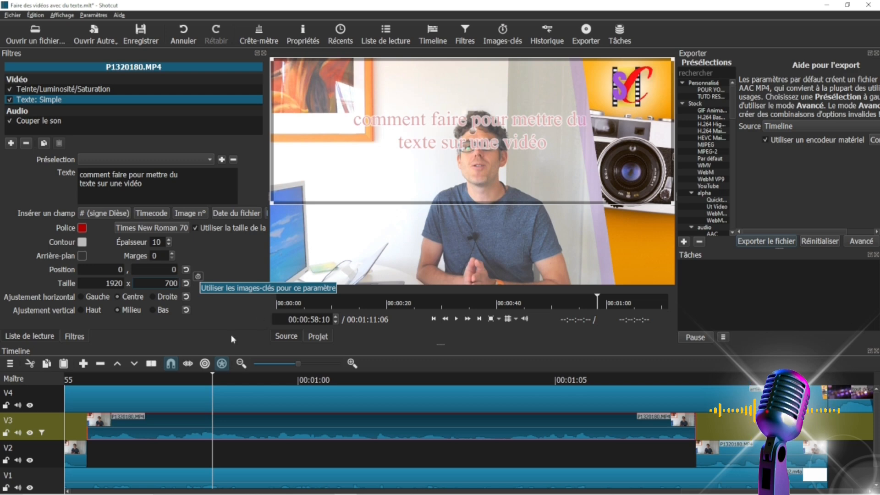
Apply the "Balayage depuis le haut" preset to the V3 clip's text and preview the animation.
{"action": "left_click", "coordinate": [87, 376]}
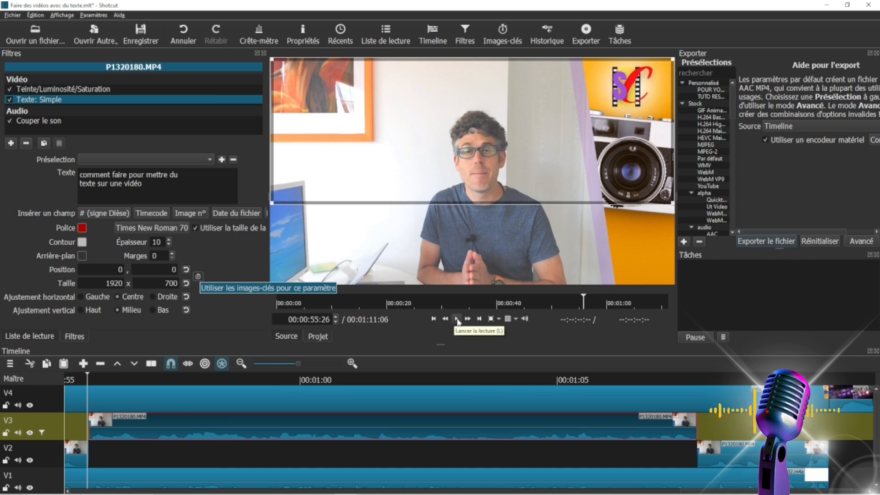
{"action": "left_click", "coordinate": [457, 319]}
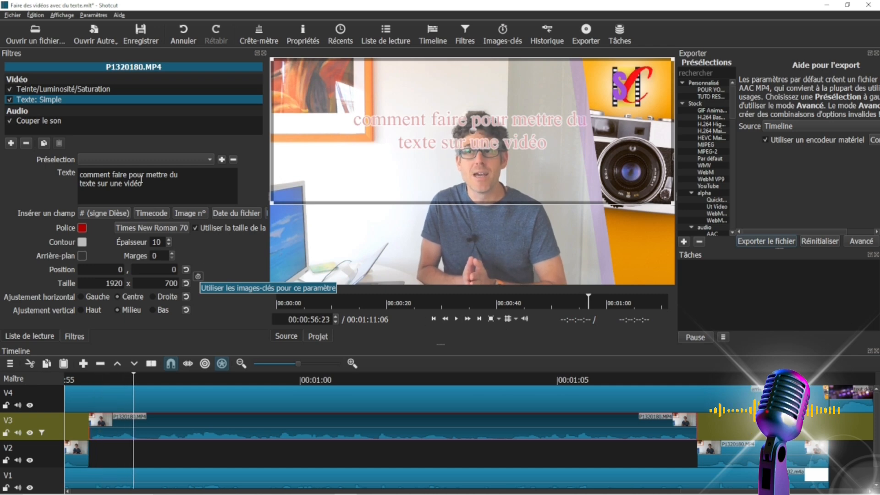
{"action": "left_click", "coordinate": [166, 162]}
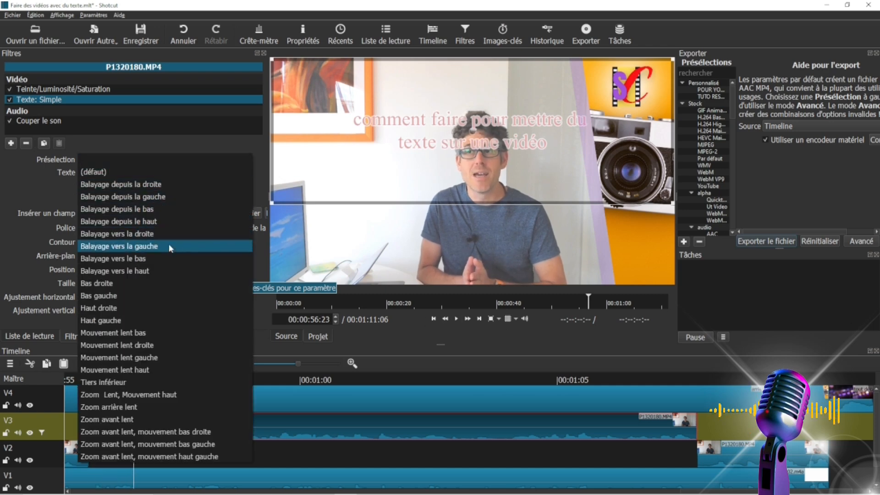
{"action": "left_click", "coordinate": [155, 222]}
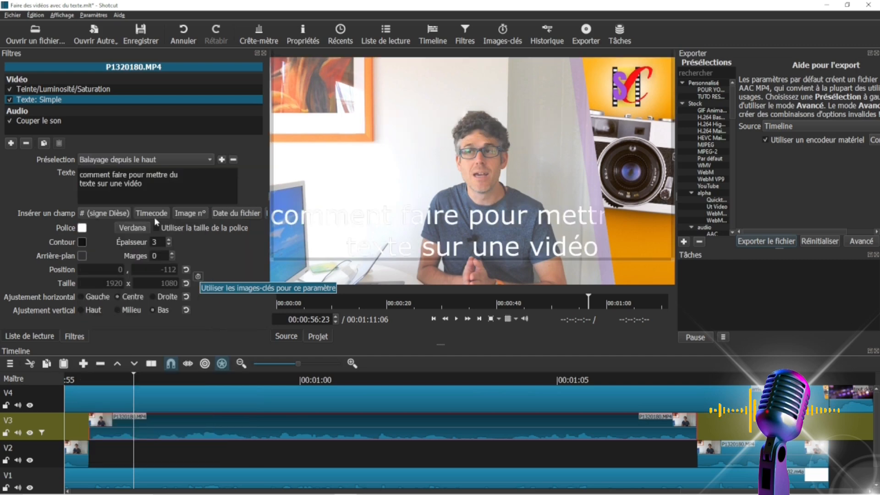
{"action": "left_click", "coordinate": [456, 319]}
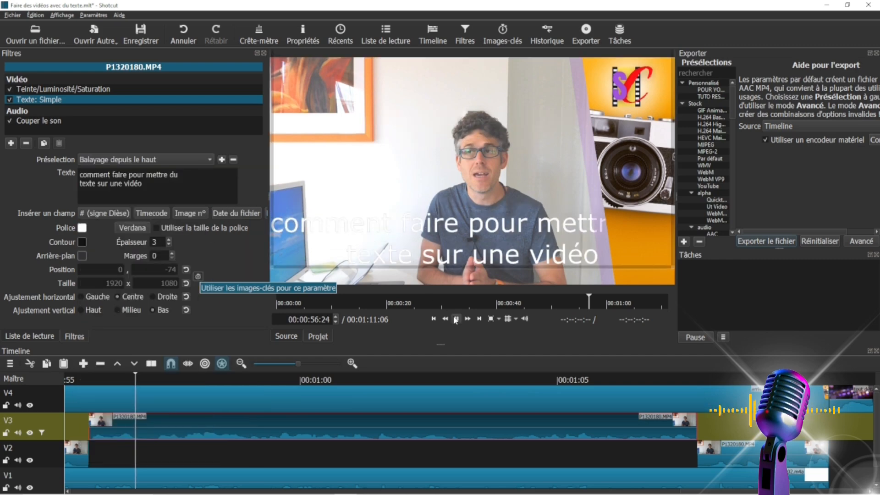
{"action": "left_click", "coordinate": [456, 319]}
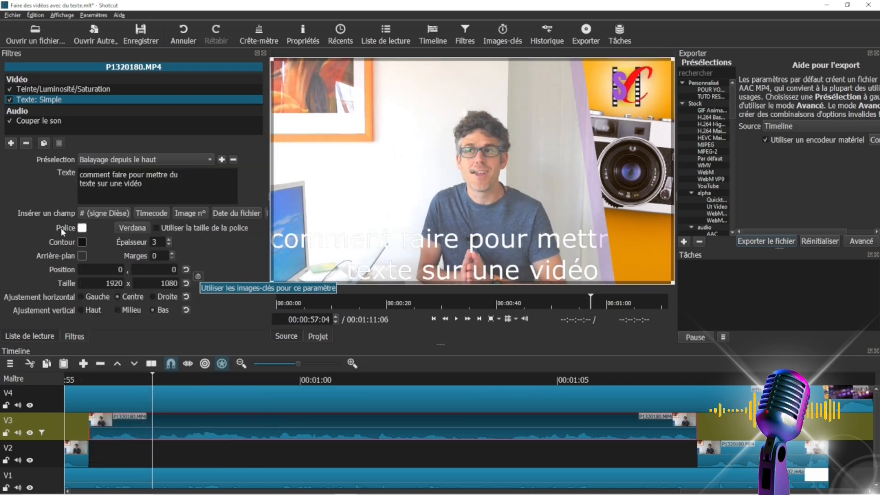
{"action": "left_click", "coordinate": [139, 161]}
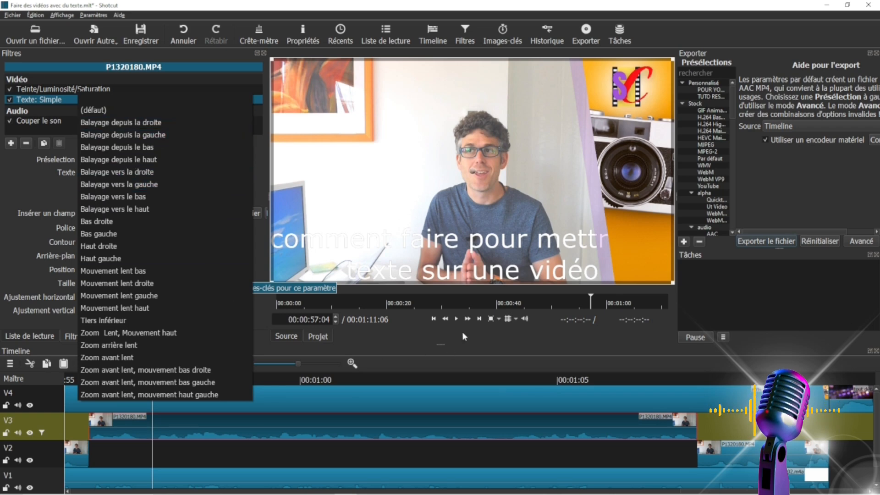
{"action": "left_click", "coordinate": [453, 318]}
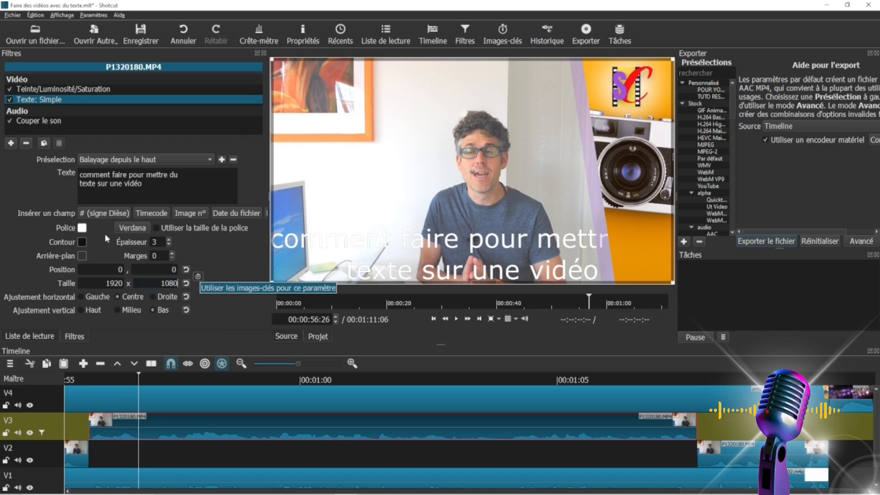
Set the text's font colour to dark red from the basic colours.
{"action": "left_click", "coordinate": [82, 227]}
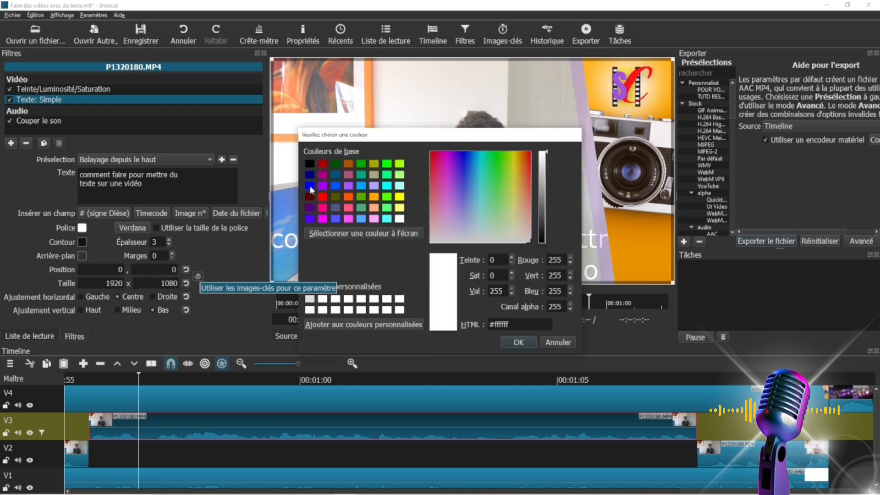
{"action": "left_click", "coordinate": [322, 165]}
{"action": "left_click", "coordinate": [516, 342]}
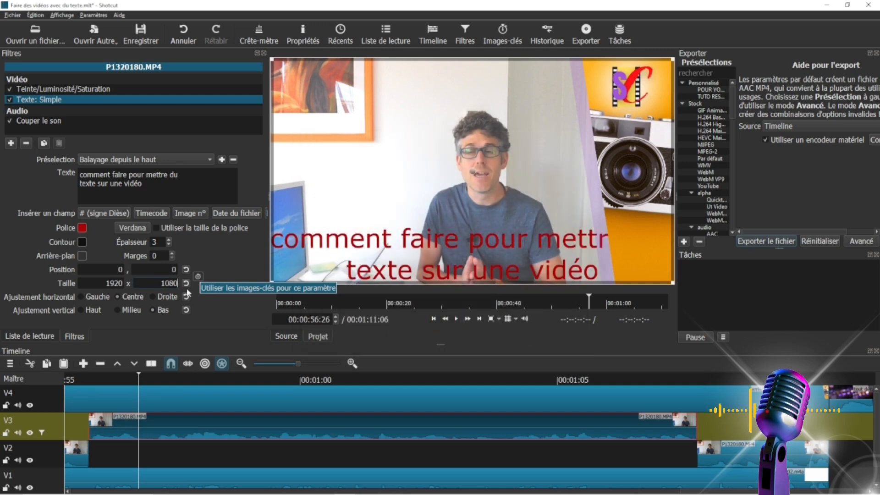
Set the text's outline colour to white (#ffffff) and its thickness to 10.
{"action": "left_click", "coordinate": [82, 241]}
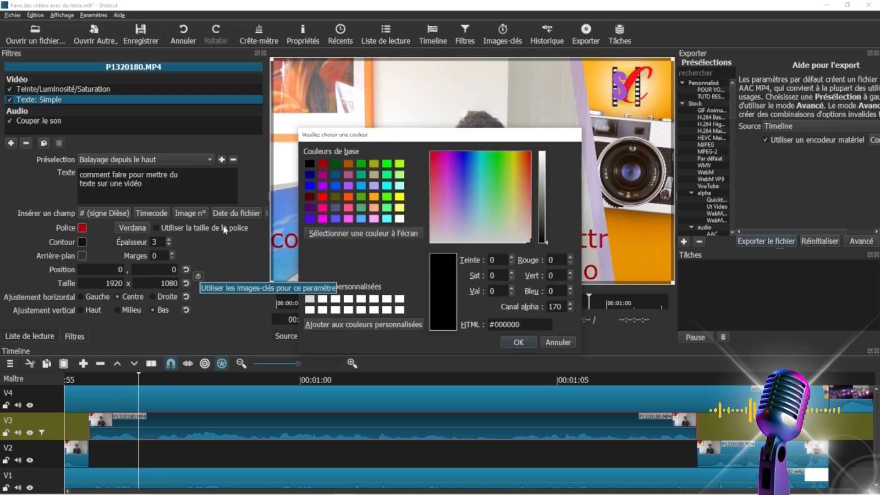
{"action": "left_click", "coordinate": [399, 218]}
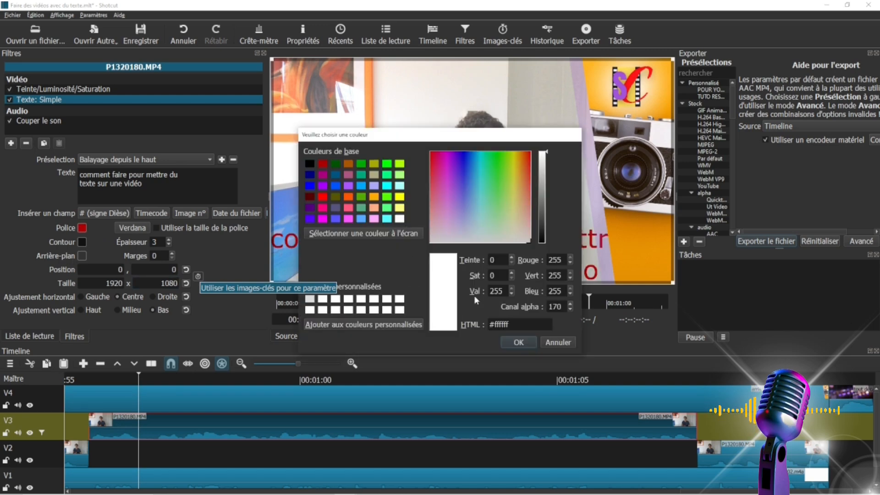
{"action": "left_click", "coordinate": [516, 342]}
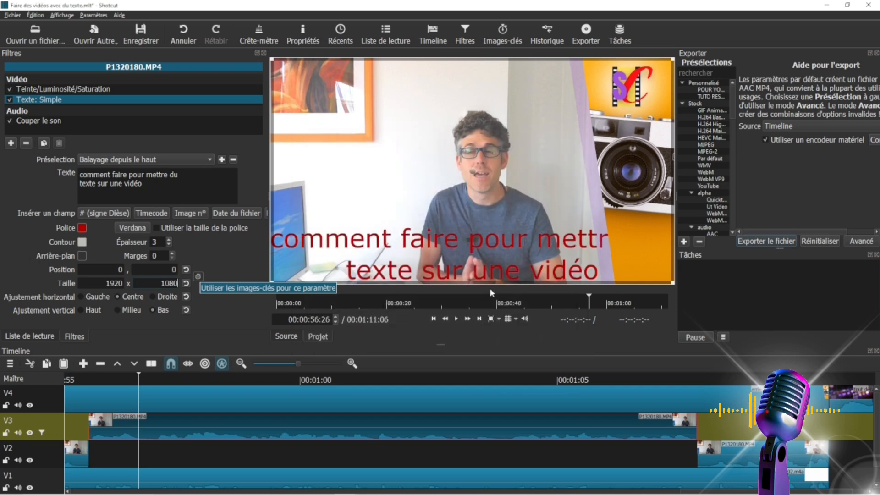
{"action": "left_click", "coordinate": [169, 240]}
{"action": "left_click", "coordinate": [169, 240]}
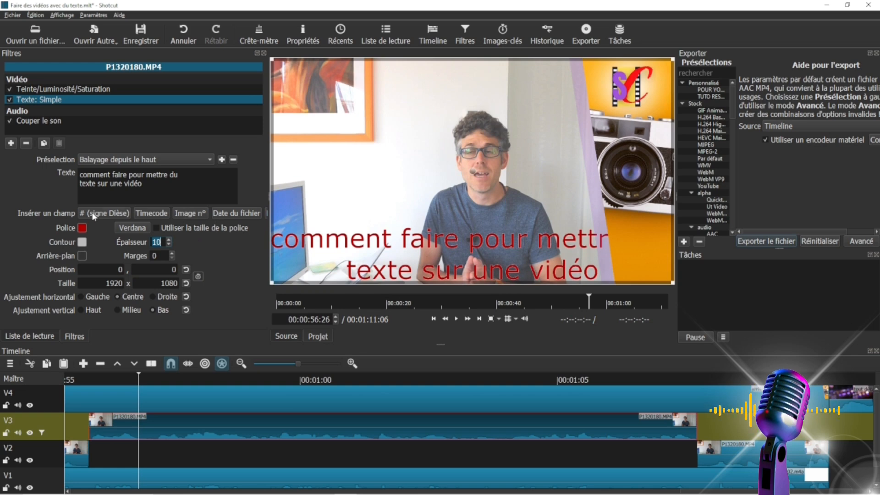
Insert the # sign field before the text's second line, and delete it together with the word "texte".
{"action": "left_click", "coordinate": [118, 214]}
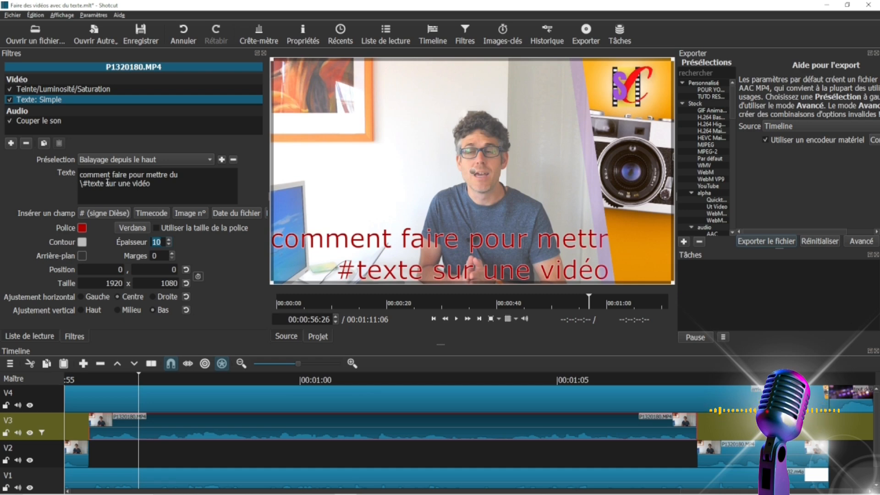
{"action": "left_click_drag", "start_coordinate": [107, 183], "coordinate": [71, 181]}
{"action": "key", "text": "BackSpace"}
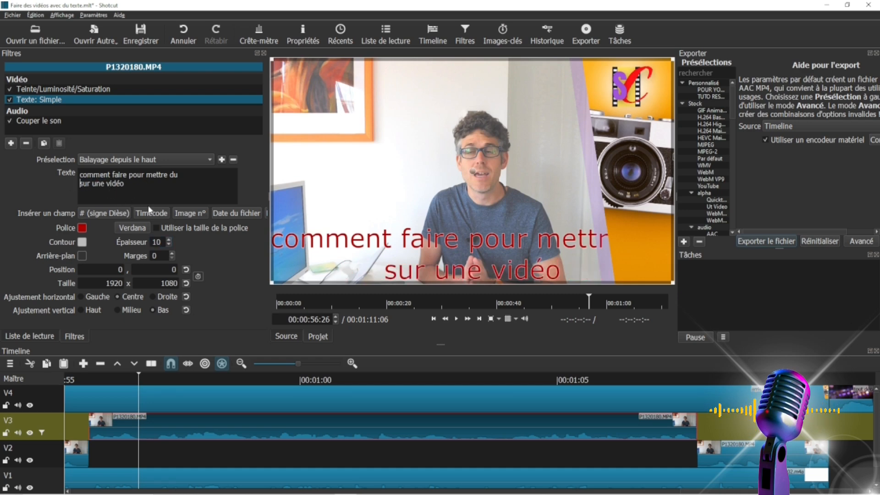
Change the text's font to Times New Roman with the Normal style.
{"action": "left_click", "coordinate": [130, 228]}
{"action": "left_click", "coordinate": [350, 195]}
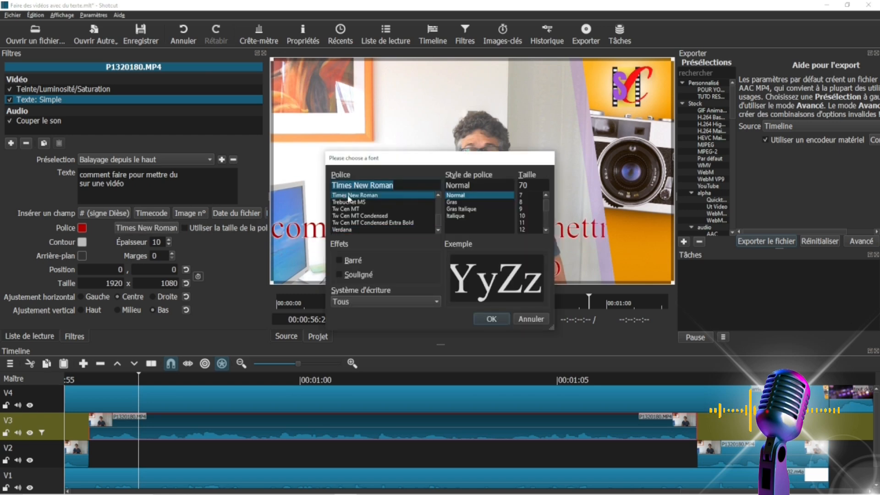
{"action": "left_click", "coordinate": [491, 319]}
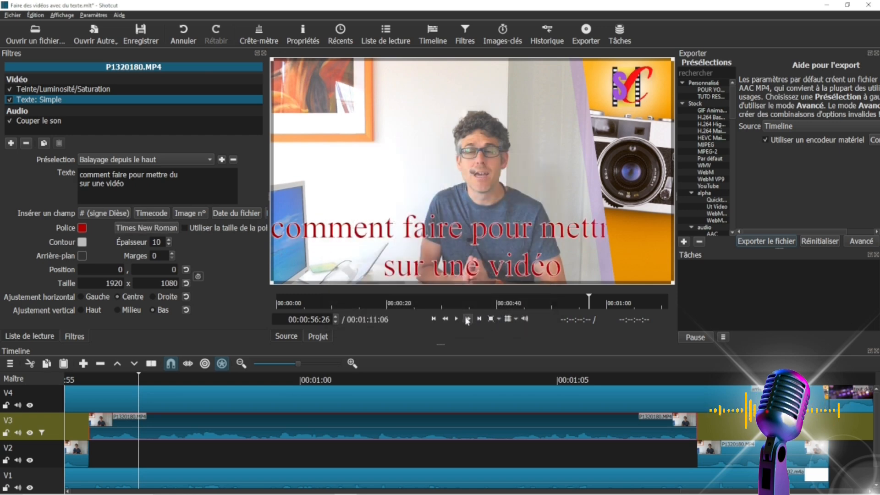
Set the Times New Roman font size of the text to 60.
{"action": "left_click", "coordinate": [153, 228]}
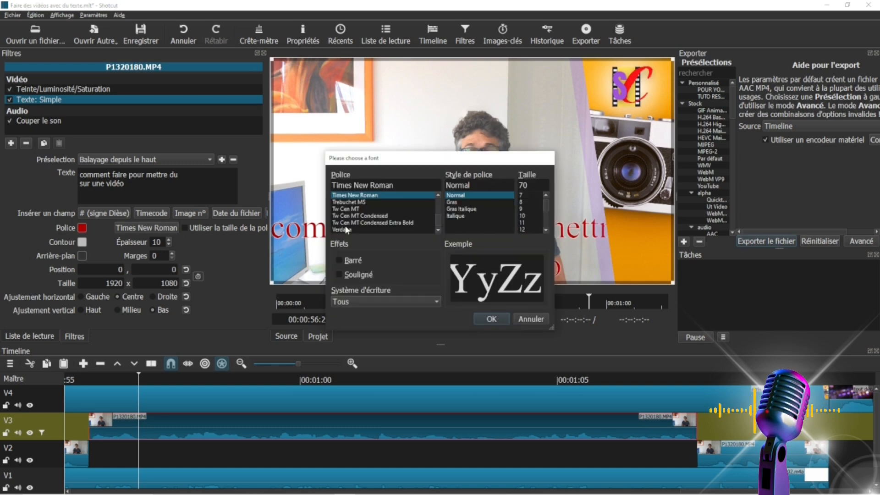
{"action": "left_click_drag", "start_coordinate": [531, 184], "coordinate": [483, 185]}
{"action": "type", "text": "6"}
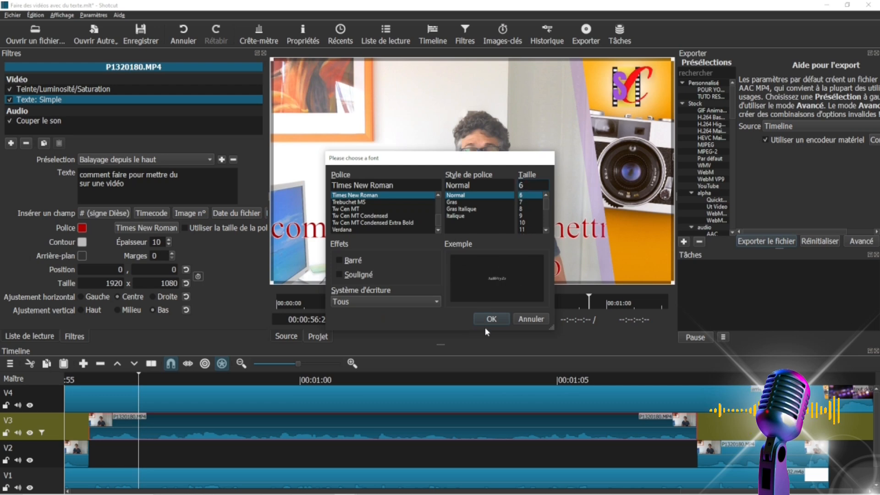
{"action": "type", "text": "0"}
{"action": "left_click", "coordinate": [502, 318]}
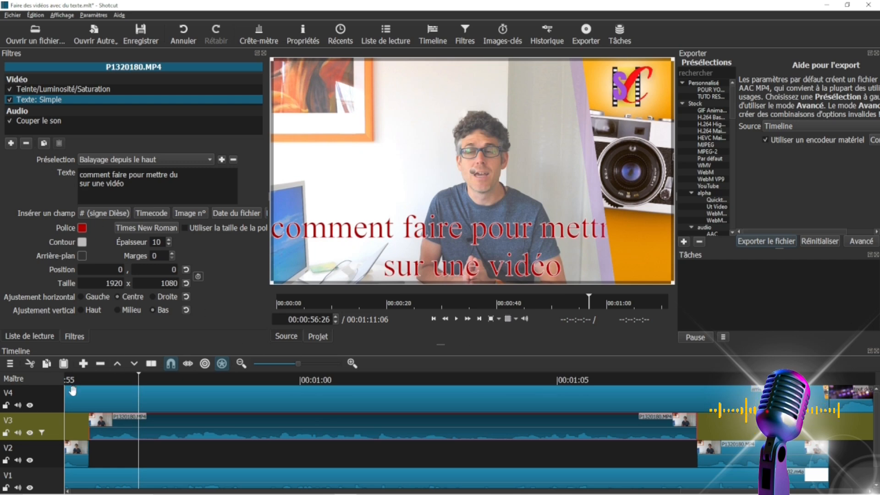
Play the V3 clip from its start to check the restyled sweeping title.
{"action": "left_click", "coordinate": [92, 379]}
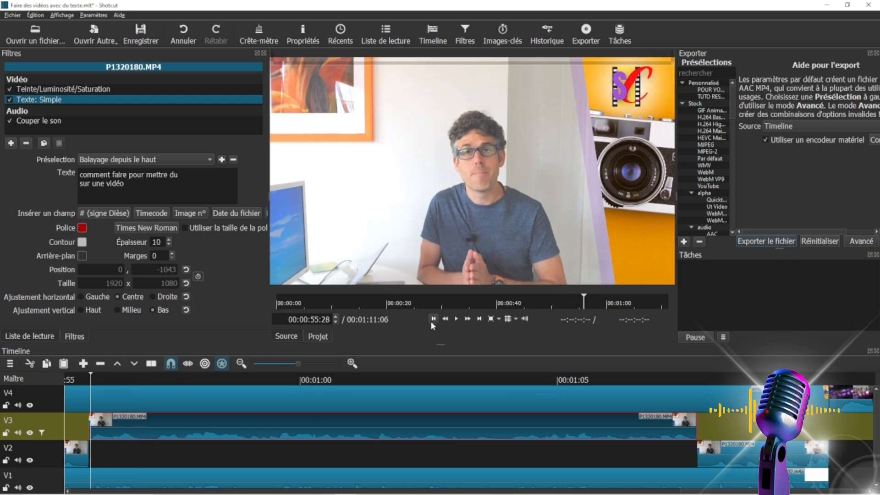
{"action": "left_click", "coordinate": [456, 319]}
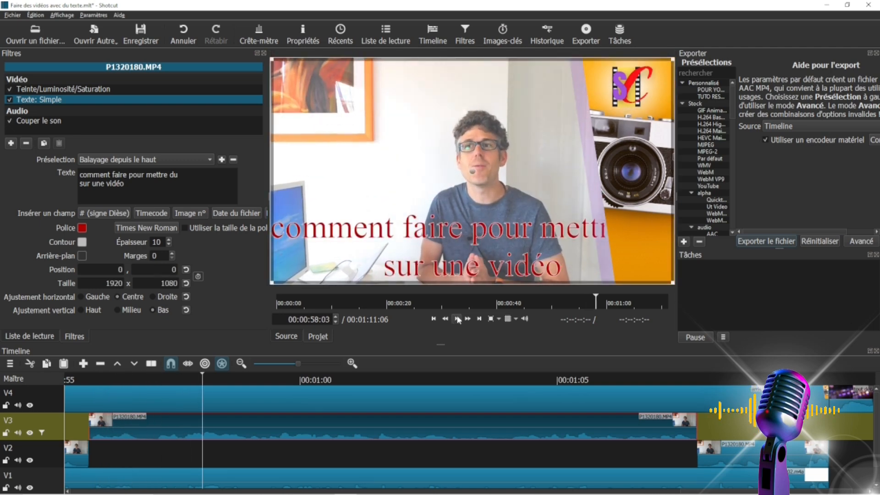
{"action": "left_click", "coordinate": [456, 318]}
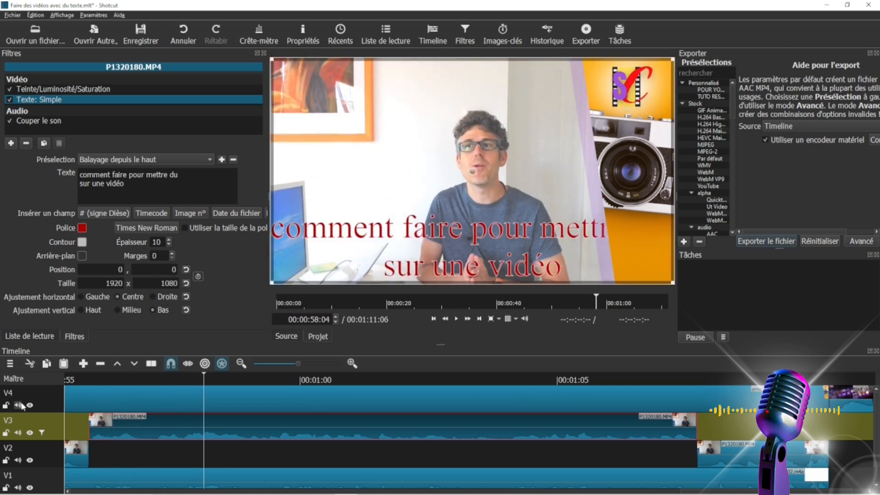
Add a new video track above V4 and select the P1320180.MP4 clip on V3.
{"action": "left_click", "coordinate": [294, 397]}
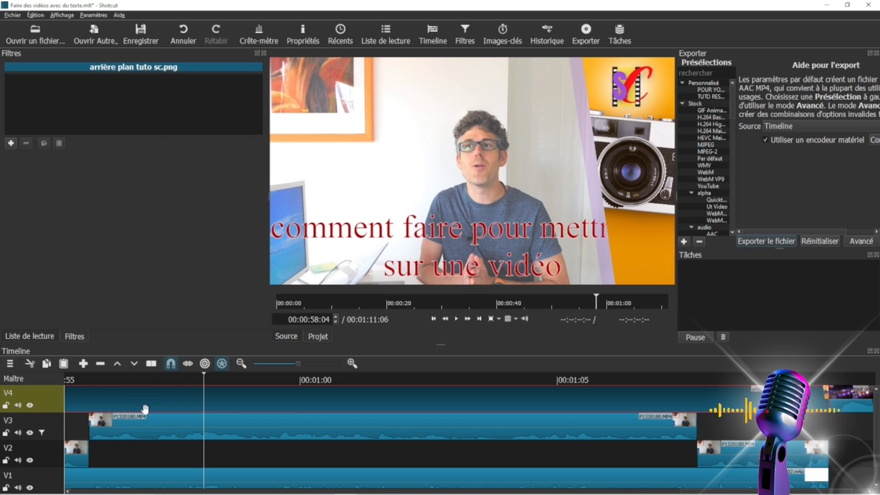
{"action": "left_click", "coordinate": [11, 364]}
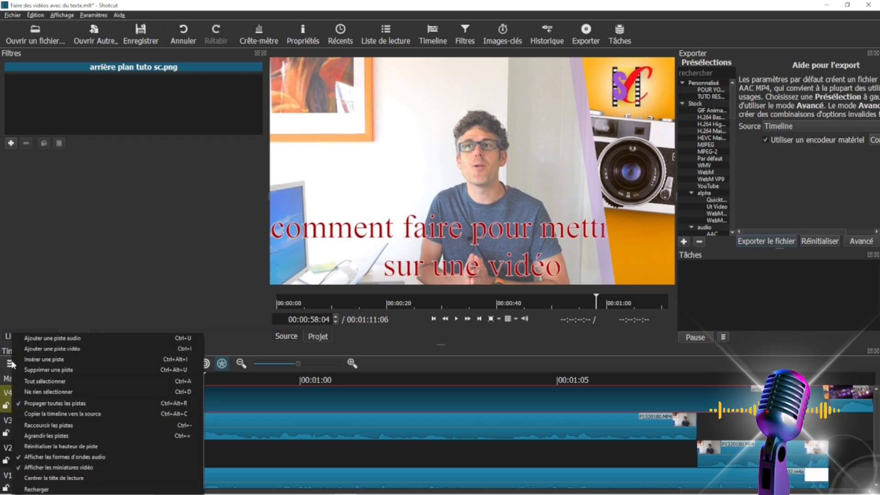
{"action": "left_click", "coordinate": [41, 349]}
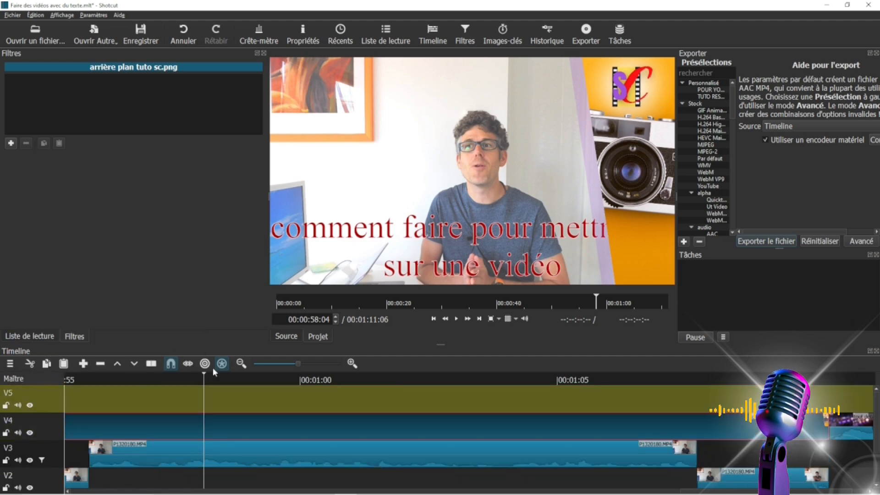
{"action": "left_click", "coordinate": [158, 456]}
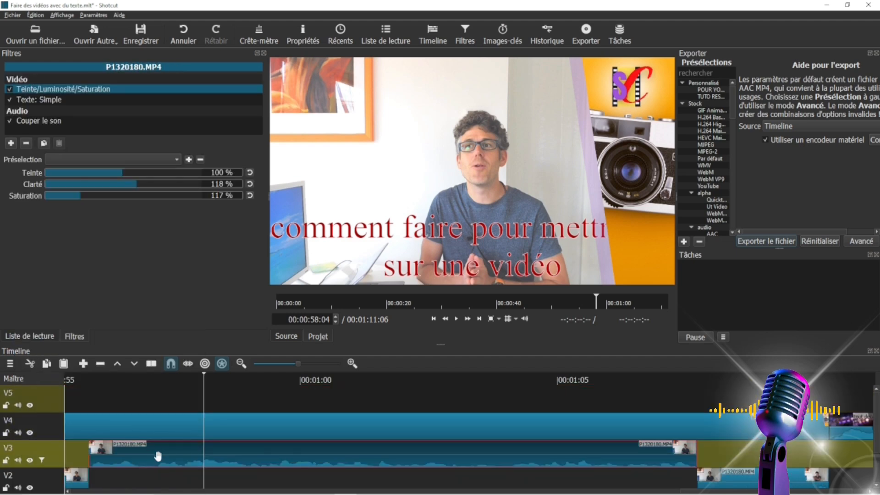
Remove the Texte: Simple filter from the P1320180.MP4 clip on track V3.
{"action": "left_click", "coordinate": [433, 319]}
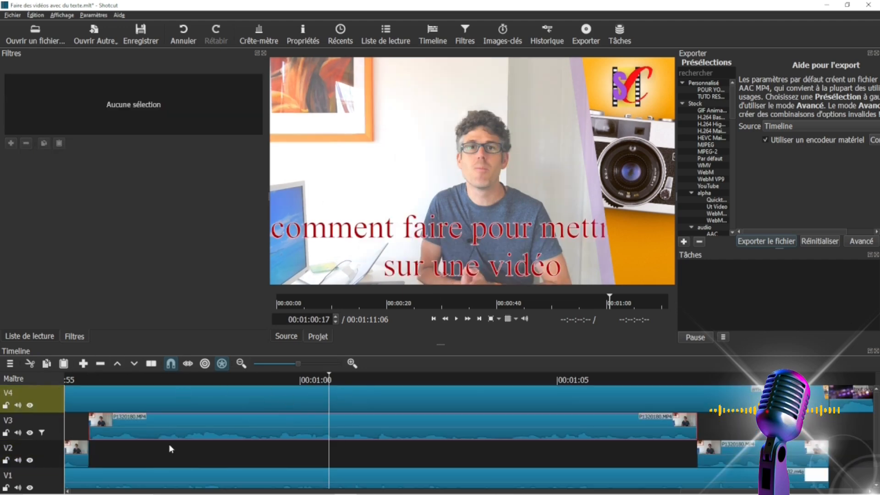
{"action": "left_click", "coordinate": [168, 427]}
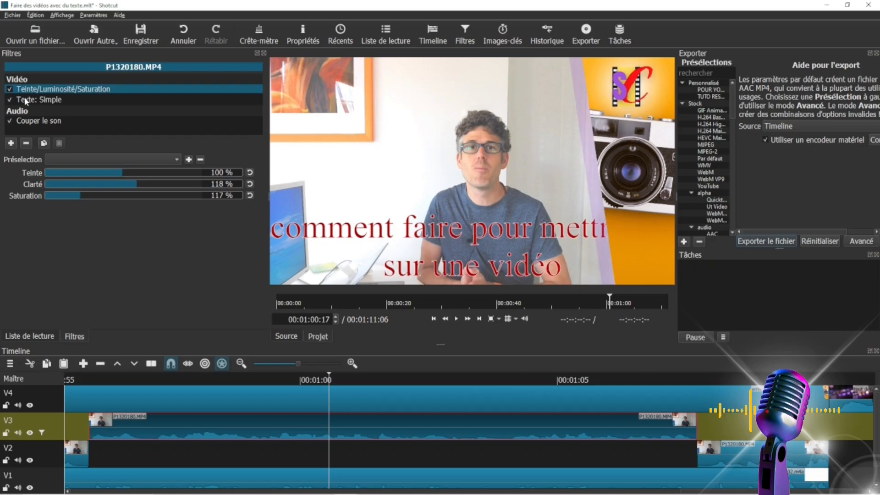
{"action": "left_click", "coordinate": [13, 99]}
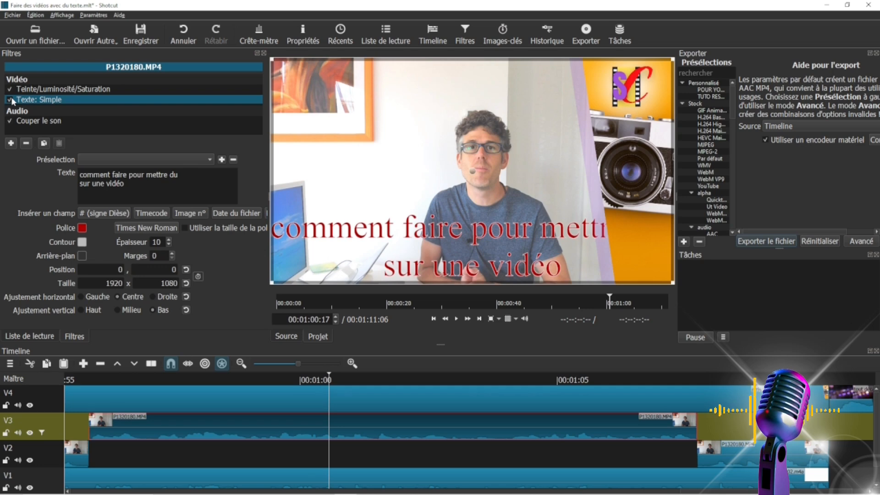
{"action": "left_click", "coordinate": [26, 143]}
Switch to the Canva presentation and browse its ready-made text styles and font combinations.
{"action": "mouse_move", "coordinate": [224, 493]}
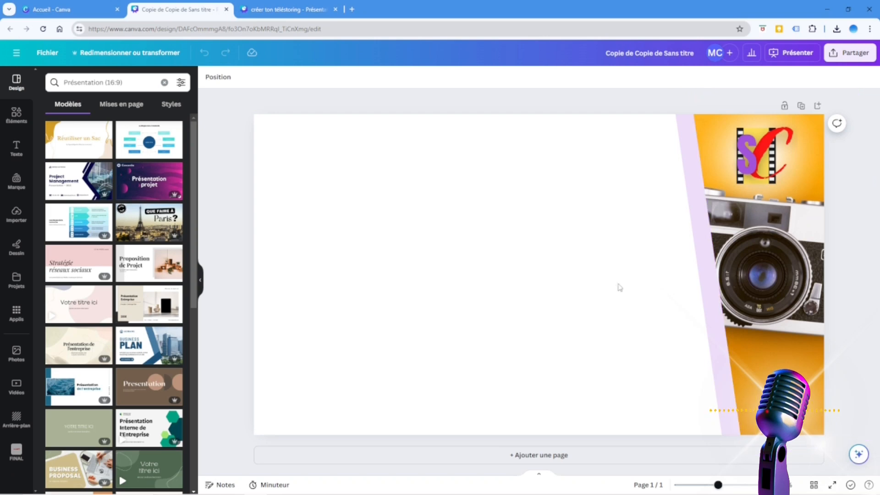
{"action": "left_click", "coordinate": [588, 205]}
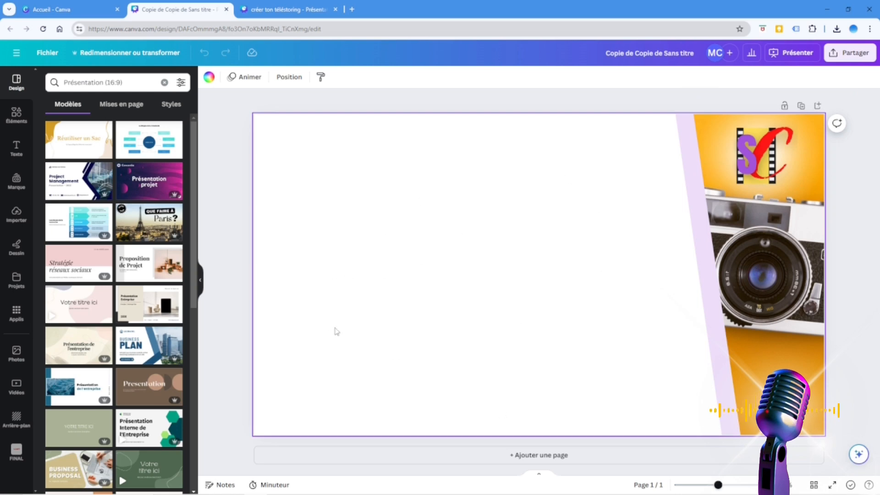
{"action": "left_click", "coordinate": [19, 153]}
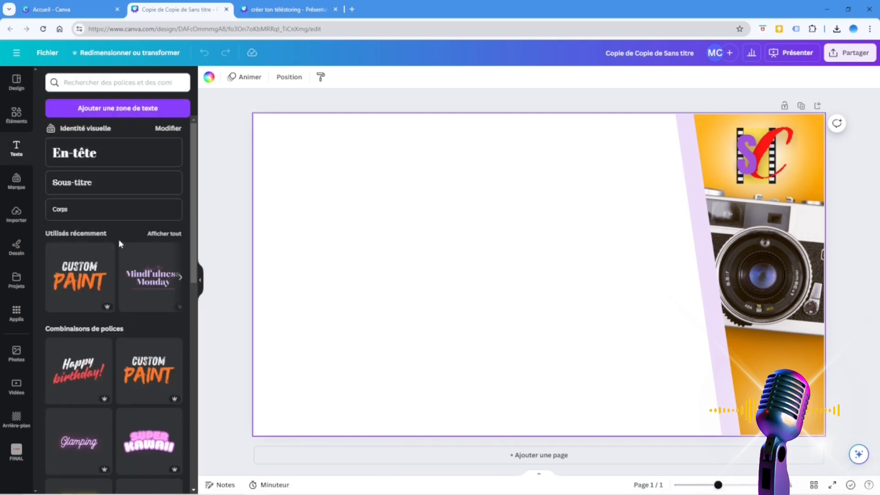
{"action": "scroll", "coordinate": [144, 316], "scroll_direction": "down", "scroll_amount": 6}
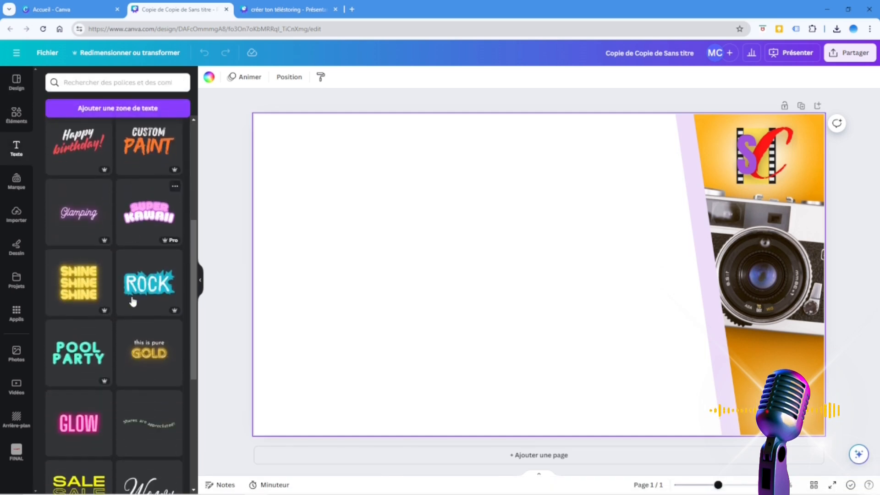
{"action": "scroll", "coordinate": [133, 302], "scroll_direction": "down", "scroll_amount": 7}
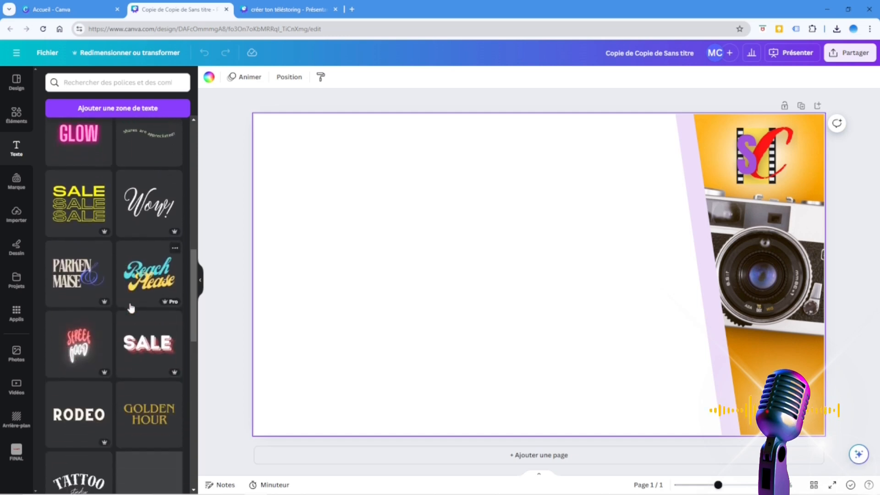
{"action": "scroll", "coordinate": [132, 310], "scroll_direction": "down", "scroll_amount": 2}
{"action": "scroll", "coordinate": [132, 366], "scroll_direction": "down", "scroll_amount": 3}
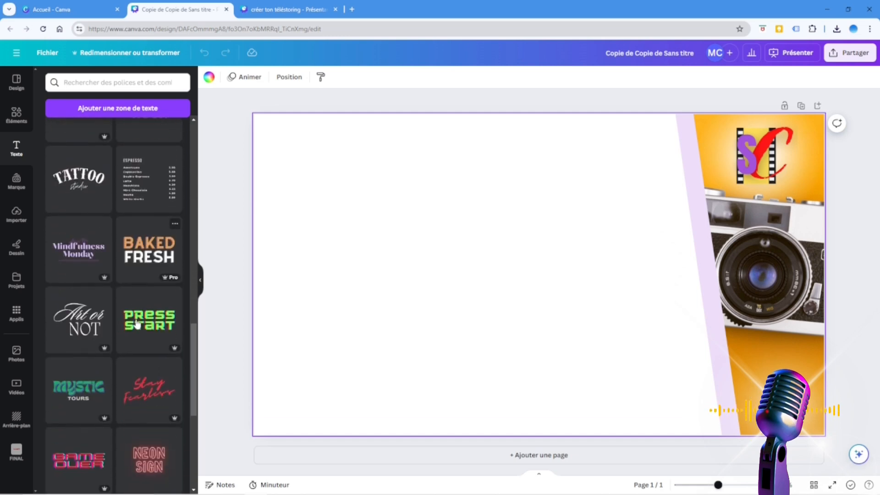
{"action": "scroll", "coordinate": [133, 374], "scroll_direction": "up", "scroll_amount": 15}
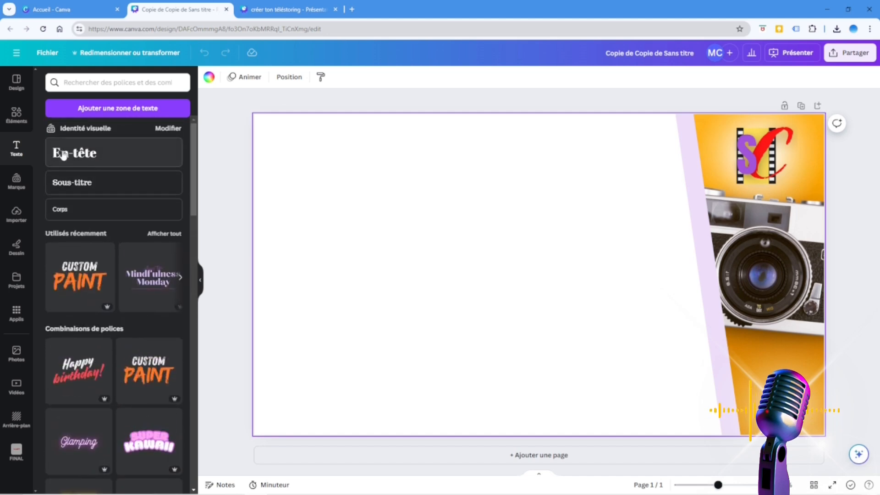
{"action": "scroll", "coordinate": [117, 367], "scroll_direction": "down", "scroll_amount": 1}
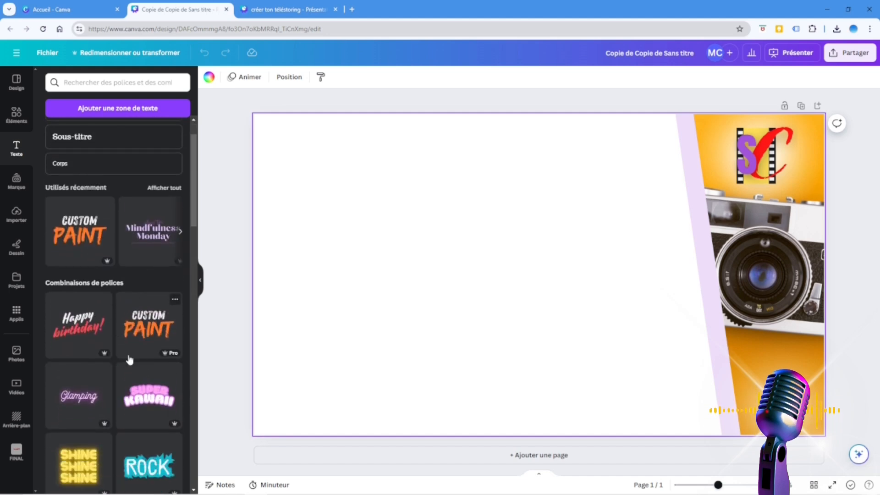
{"action": "scroll", "coordinate": [155, 323], "scroll_direction": "up", "scroll_amount": 1}
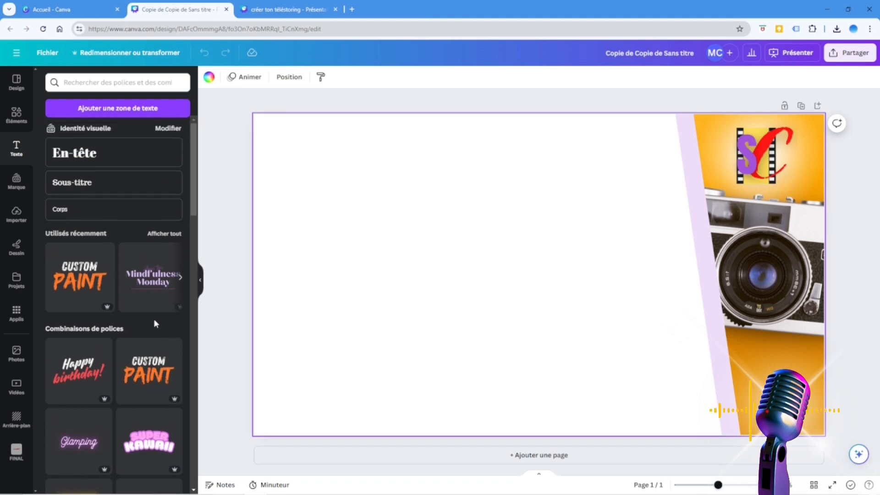
{"action": "scroll", "coordinate": [144, 321], "scroll_direction": "down", "scroll_amount": 2}
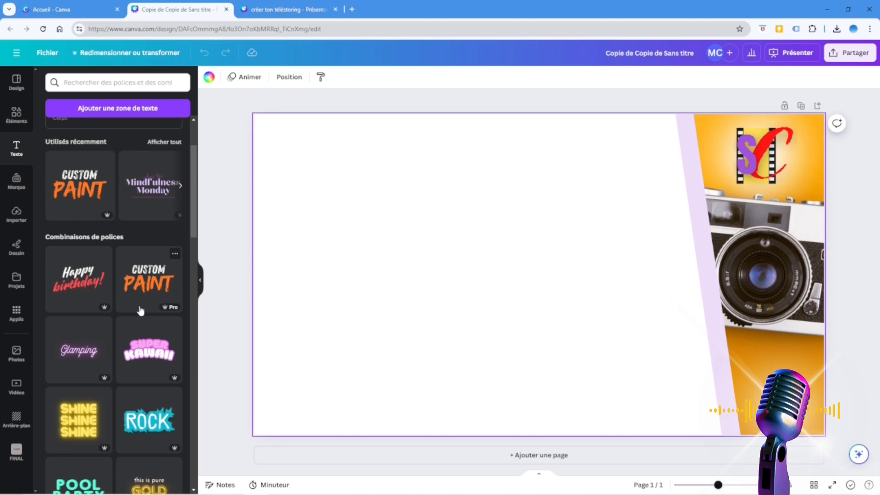
{"action": "scroll", "coordinate": [140, 307], "scroll_direction": "up", "scroll_amount": 2}
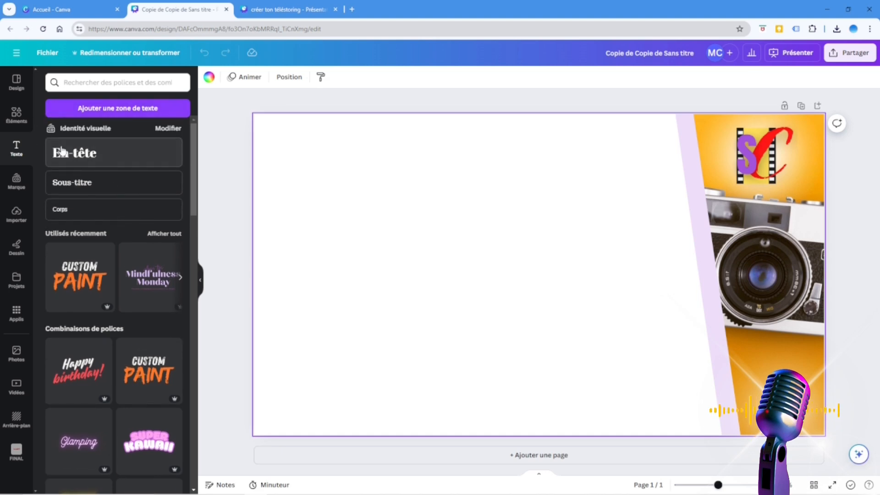
Add an En-tête heading to the page, enlarge it to size 148 and enter "cOMMENT FAIRE POUR".
{"action": "left_click", "coordinate": [74, 153]}
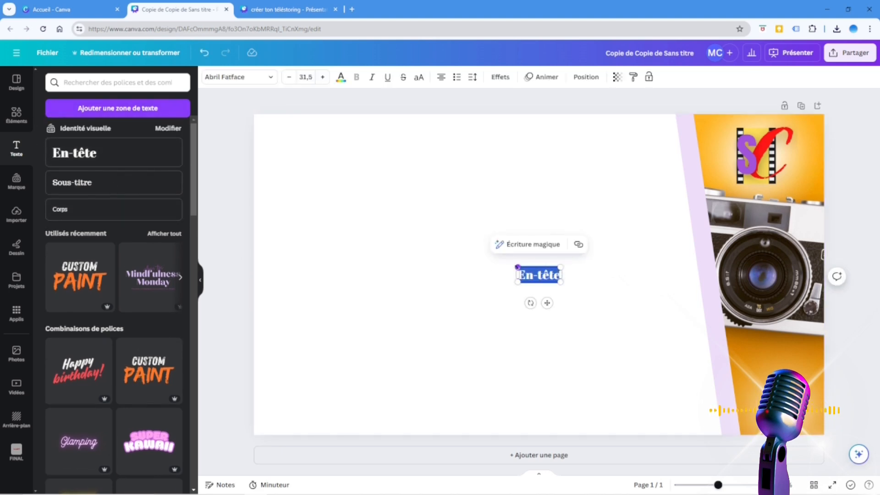
{"action": "left_click_drag", "start_coordinate": [517, 266], "coordinate": [361, 209]}
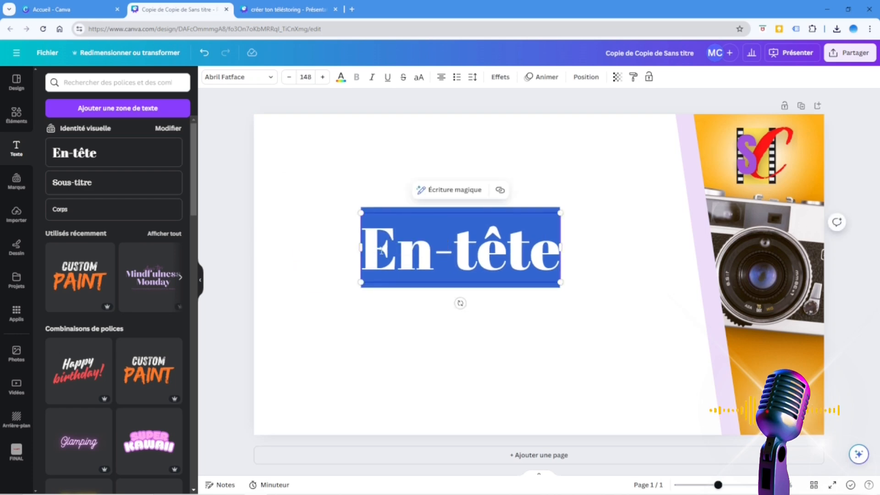
{"action": "type", "text": "cOMMENT FAI"}
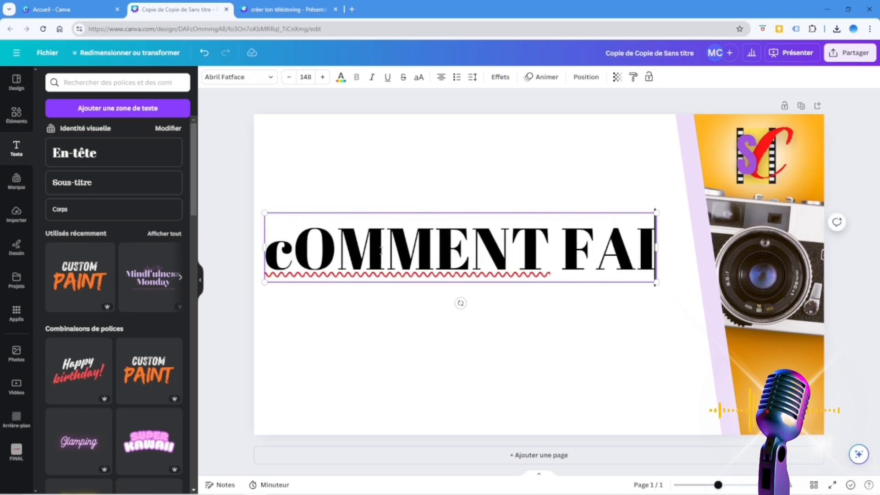
{"action": "type", "text": "RE POUR"}
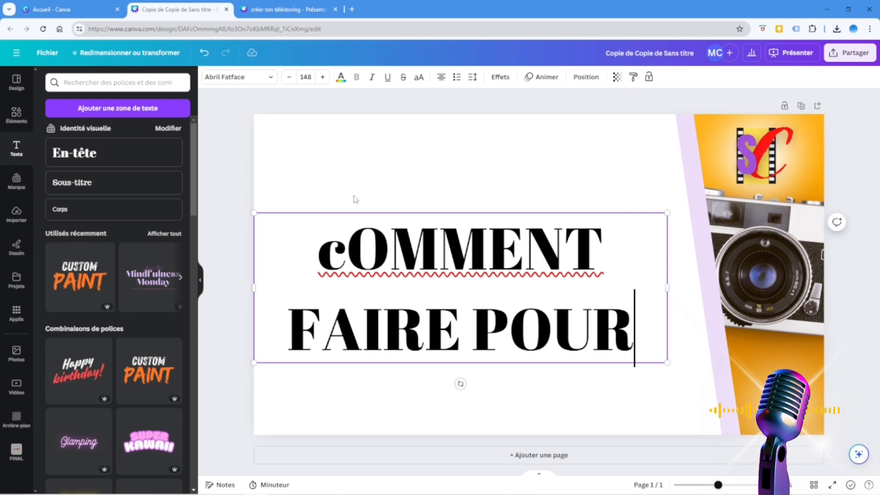
Set the heading's font size to 80.
{"action": "left_click", "coordinate": [304, 77]}
{"action": "scroll", "coordinate": [321, 202], "scroll_direction": "down", "scroll_amount": 5}
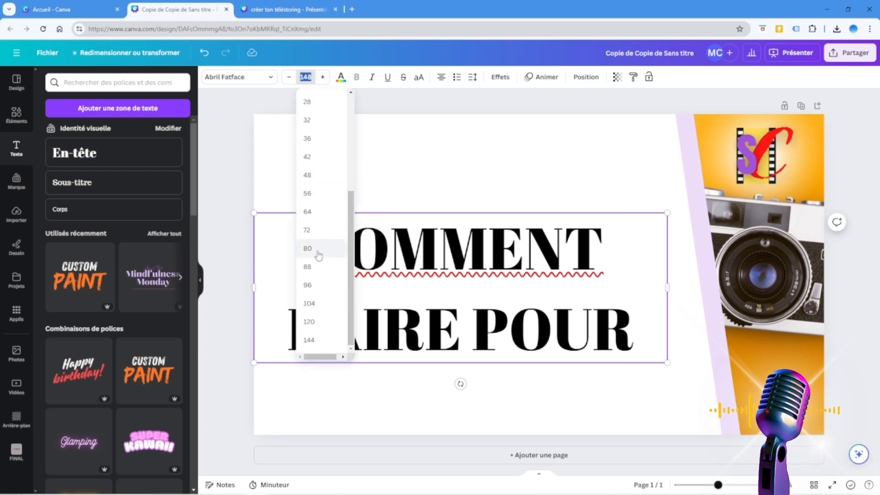
{"action": "left_click", "coordinate": [319, 255]}
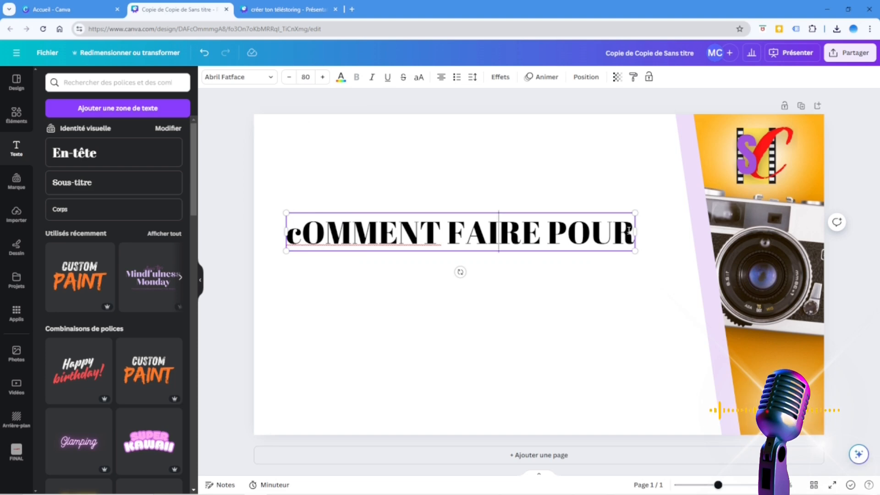
Replace the heading's wording with "Comment faire pour intégrer du texte dans ma vidéo".
{"action": "left_click_drag", "start_coordinate": [628, 229], "coordinate": [301, 229]}
{"action": "key", "text": "BackSpace"}
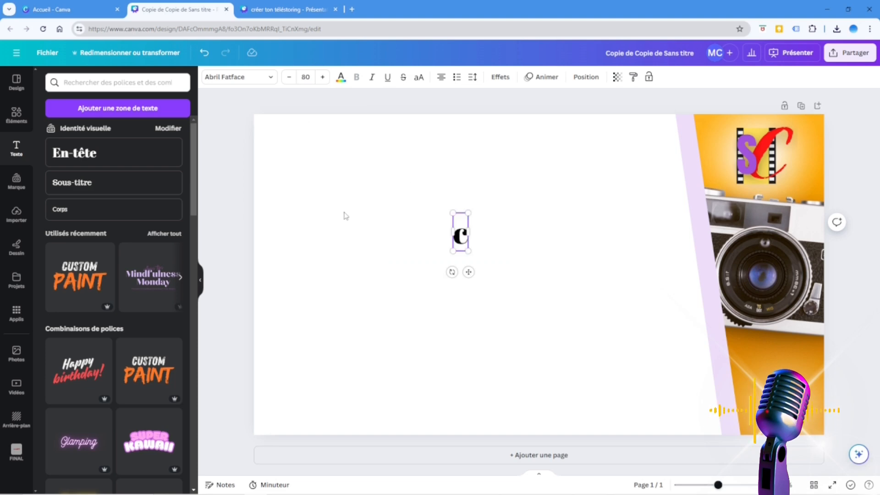
{"action": "key", "text": "BackSpace"}
{"action": "type", "text": "c"}
{"action": "key", "text": "BackSpace"}
{"action": "type", "text": "C"}
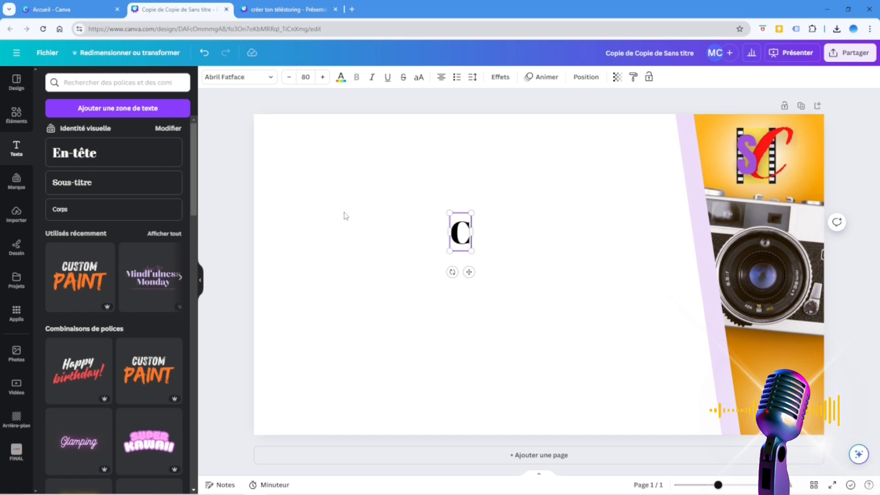
{"action": "type", "text": "omment faire"}
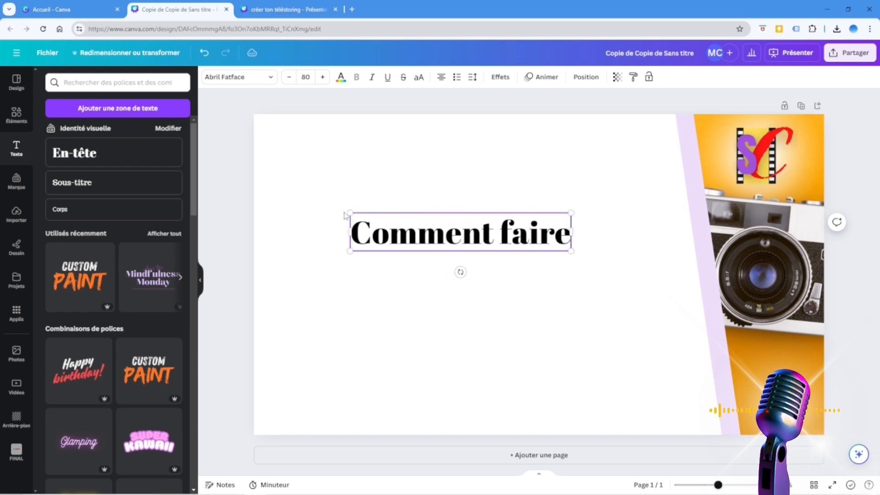
{"action": "type", "text": " pour intégre"}
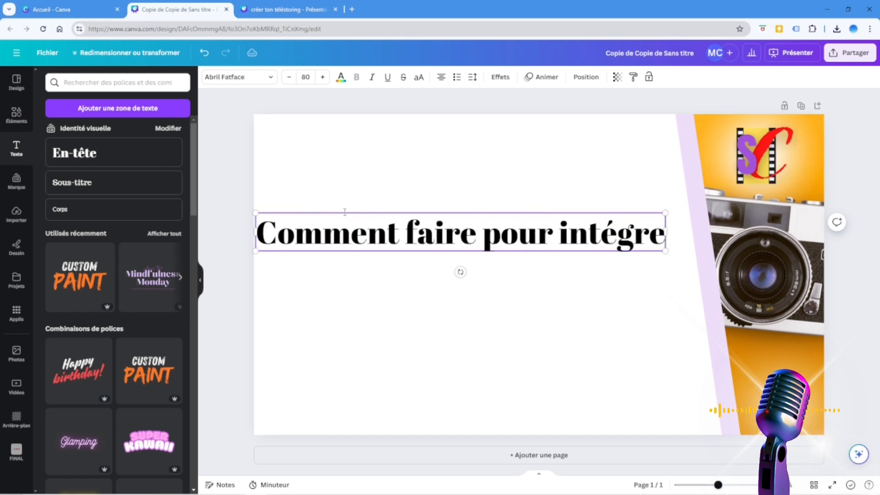
{"action": "type", "text": "r deu"}
{"action": "key", "text": "BackSpace"}
{"action": "key", "text": "BackSpace"}
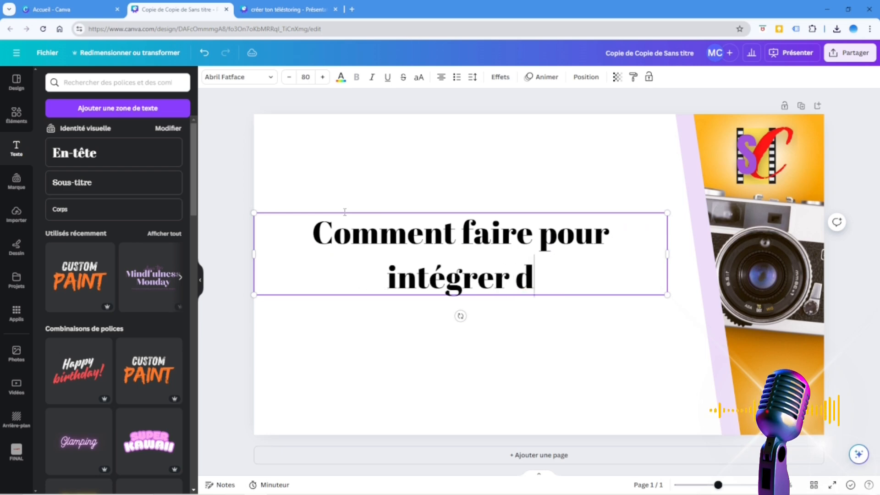
{"action": "type", "text": "u teste"}
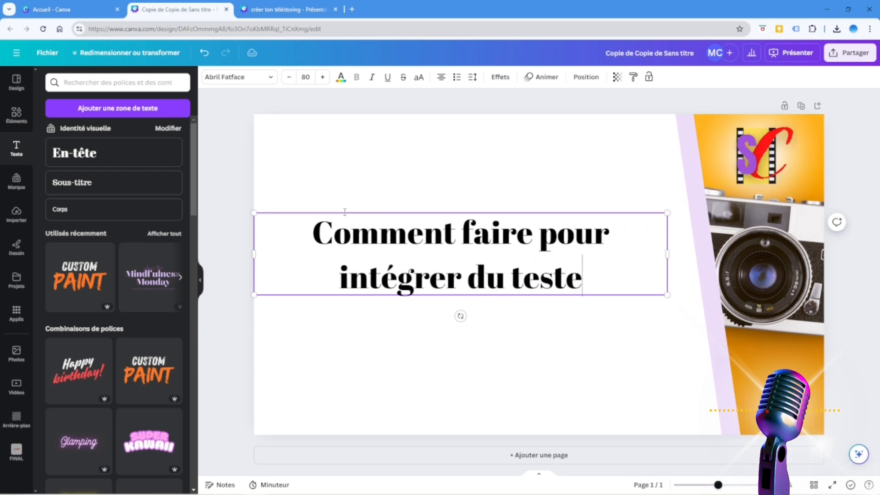
{"action": "key", "text": "BackSpace"}
{"action": "key", "text": "BackSpace"}
{"action": "key", "text": "BackSpace"}
{"action": "type", "text": "xt da"}
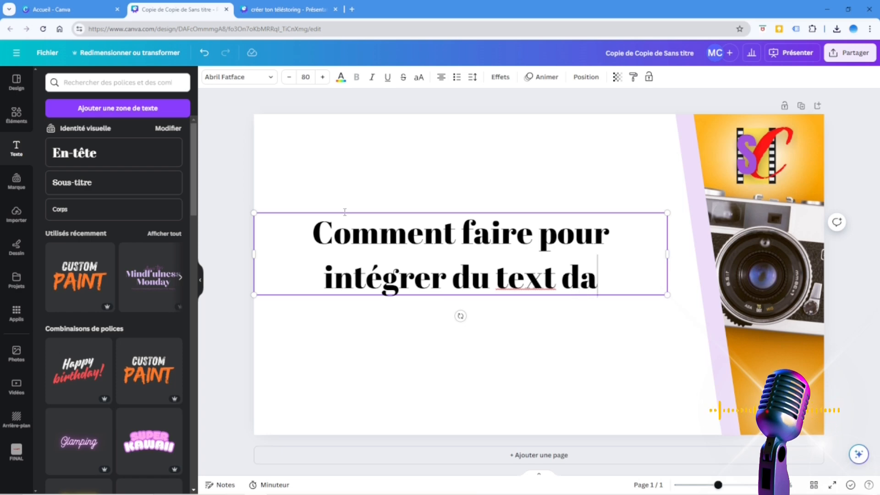
{"action": "key", "text": "BackSpace"}
{"action": "key", "text": "BackSpace"}
{"action": "key", "text": "BackSpace"}
{"action": "type", "text": "e dans ma vid"}
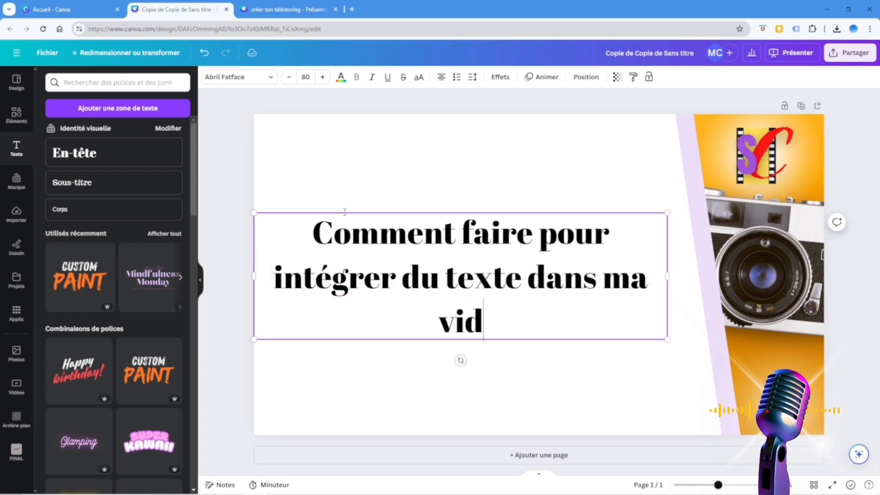
{"action": "type", "text": "éo"}
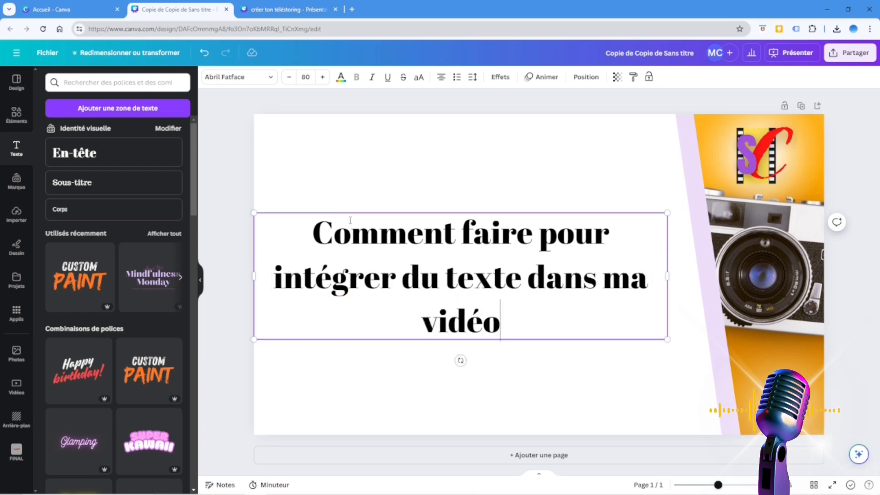
Move the heading into the lower half of the page and set its font size to 64.
{"action": "left_click", "coordinate": [446, 157]}
{"action": "left_click_drag", "start_coordinate": [447, 314], "coordinate": [455, 375]}
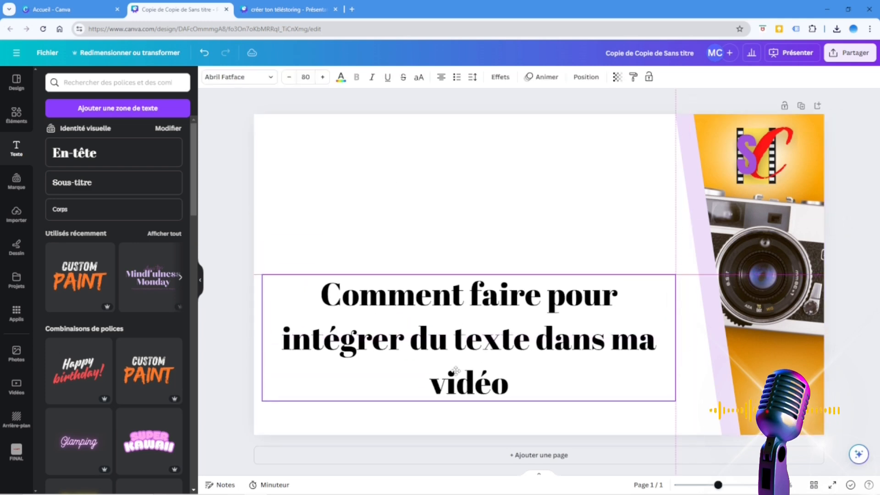
{"action": "left_click", "coordinate": [311, 76]}
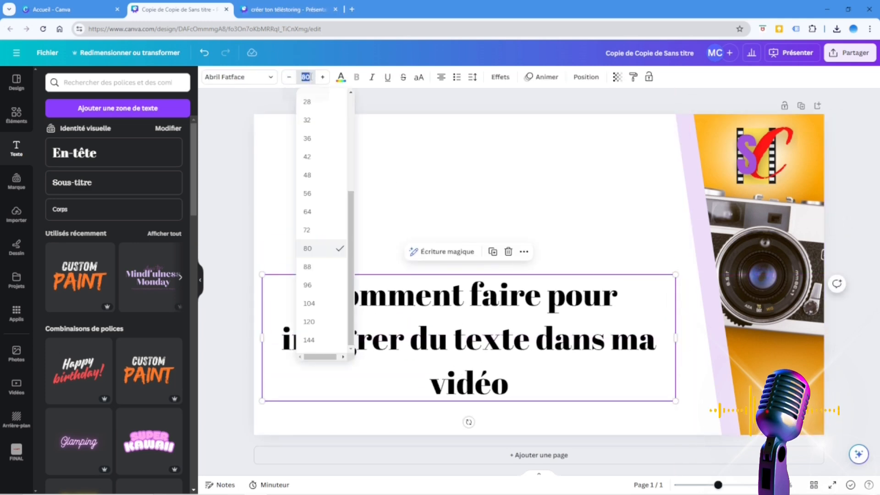
{"action": "left_click", "coordinate": [328, 210]}
{"action": "left_click", "coordinate": [545, 162]}
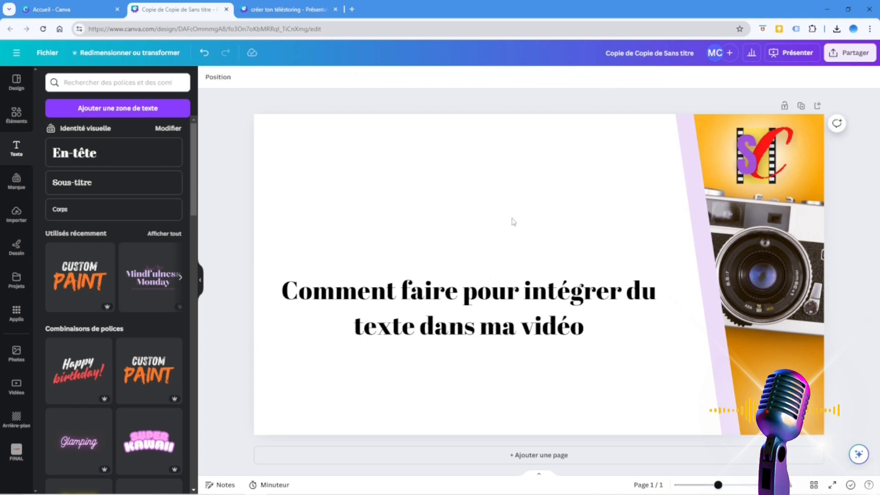
Move the heading close to the page's bottom edge and widen its text box so the first line ends with "texte".
{"action": "left_click", "coordinate": [479, 316]}
{"action": "left_click_drag", "start_coordinate": [479, 316], "coordinate": [488, 384]}
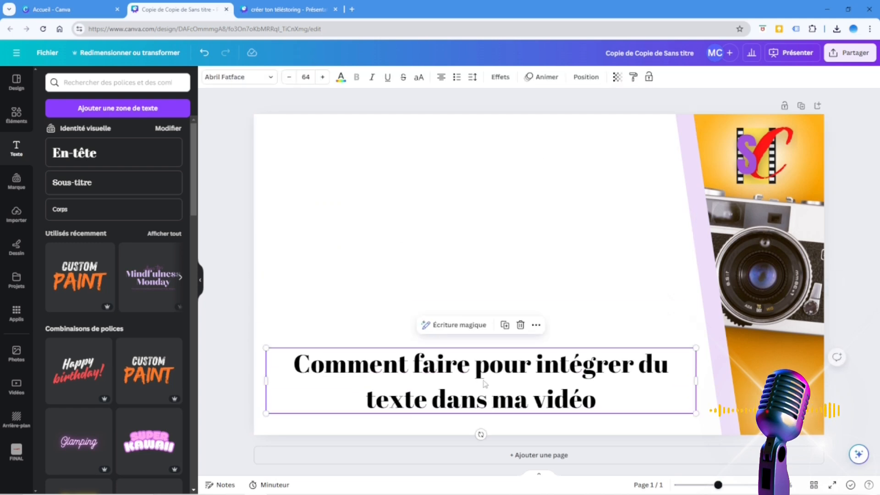
{"action": "left_click", "coordinate": [470, 368]}
{"action": "left_click", "coordinate": [463, 312]}
{"action": "left_click", "coordinate": [456, 392]}
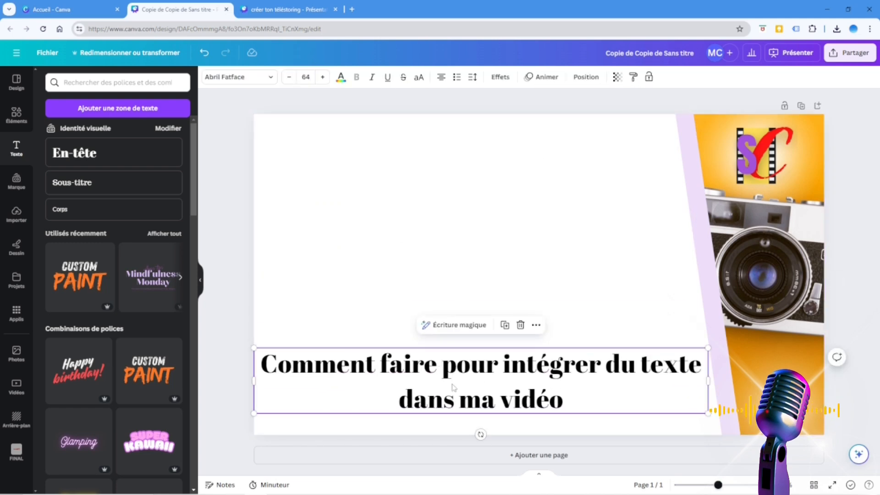
Change the heading's font to League Spartan and move its text box slightly lower on the page.
{"action": "left_click", "coordinate": [226, 77]}
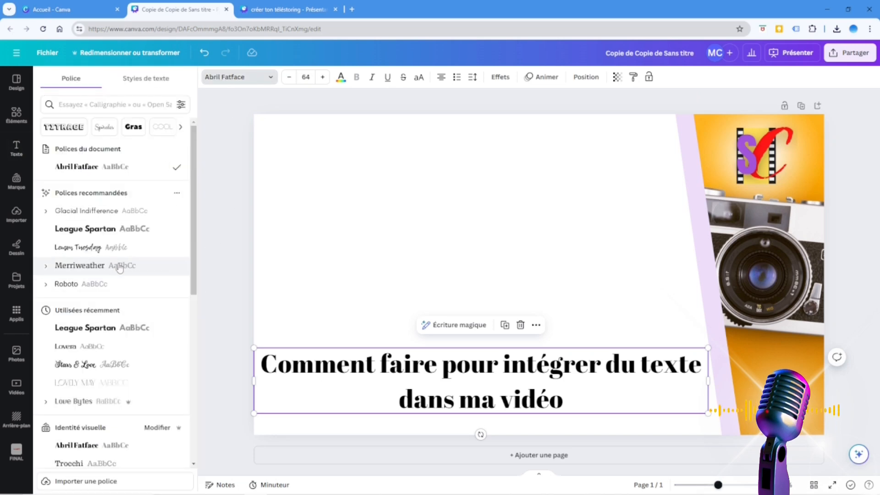
{"action": "left_click", "coordinate": [102, 235]}
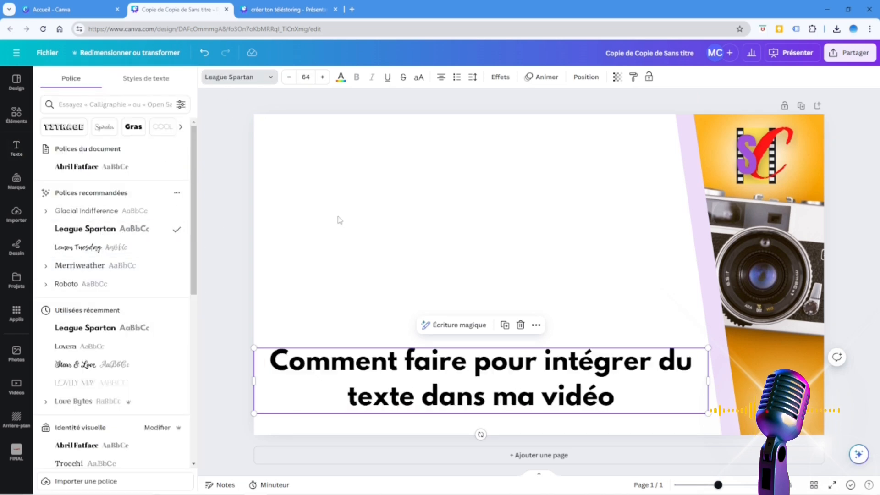
{"action": "left_click", "coordinate": [398, 262]}
{"action": "left_click_drag", "start_coordinate": [400, 381], "coordinate": [395, 384]}
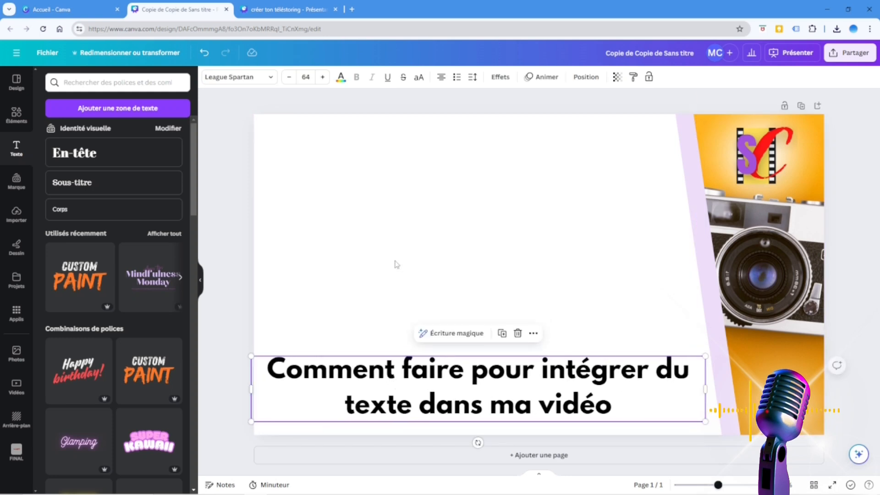
{"action": "left_click", "coordinate": [388, 235]}
Apply the Néon text effect to the heading and set its intensity to 100.
{"action": "left_click", "coordinate": [428, 411]}
{"action": "left_click", "coordinate": [501, 78]}
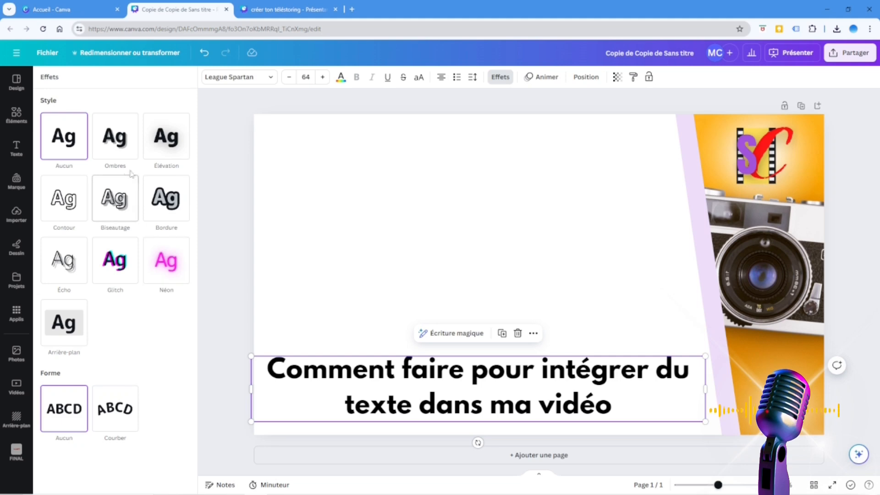
{"action": "left_click", "coordinate": [156, 275]}
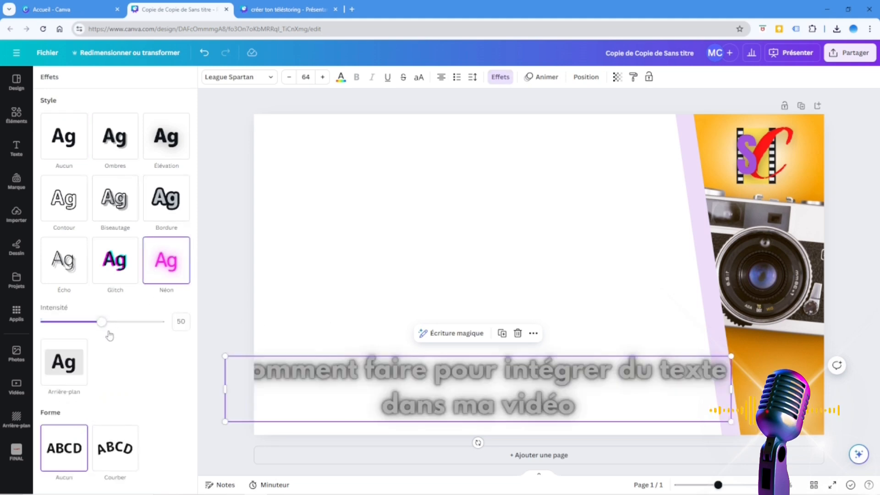
{"action": "left_click_drag", "start_coordinate": [102, 322], "coordinate": [174, 332]}
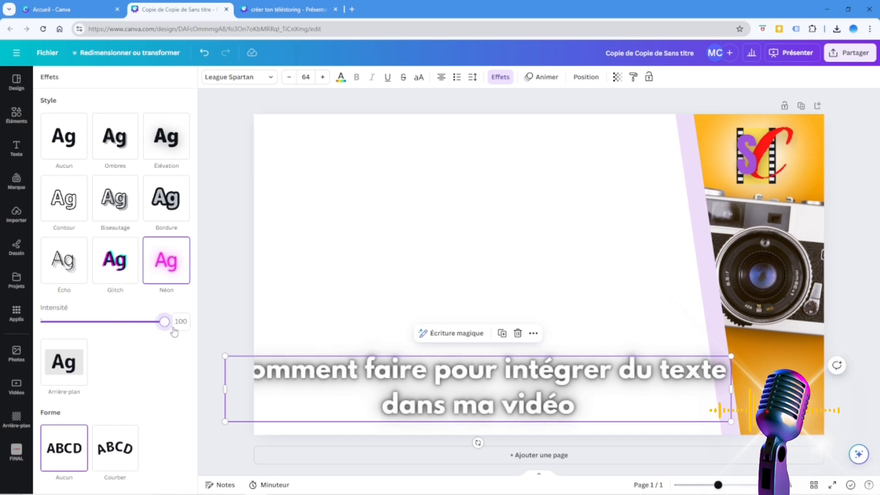
Colour the heading red and scale its text box down proportionally to font size 54.1.
{"action": "left_click", "coordinate": [340, 81]}
{"action": "left_click", "coordinate": [100, 287]}
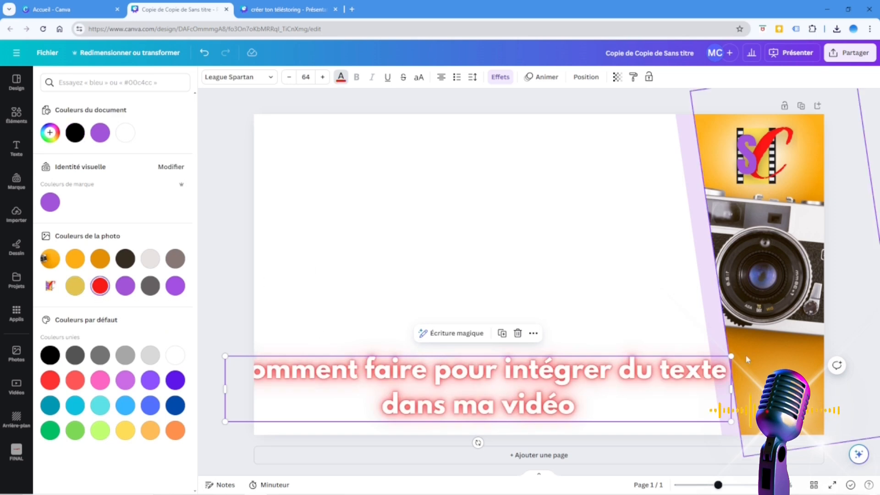
{"action": "left_click_drag", "start_coordinate": [731, 356], "coordinate": [653, 366]}
{"action": "left_click", "coordinate": [614, 343]}
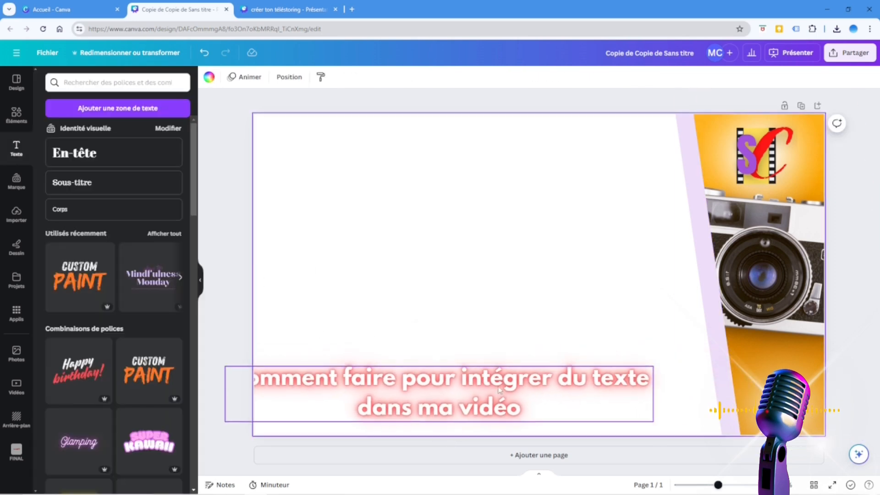
Break the heading into two lines before "du texte" and move it fully inside the page near the bottom edge.
{"action": "left_click", "coordinate": [562, 384]}
{"action": "left_click", "coordinate": [560, 380]}
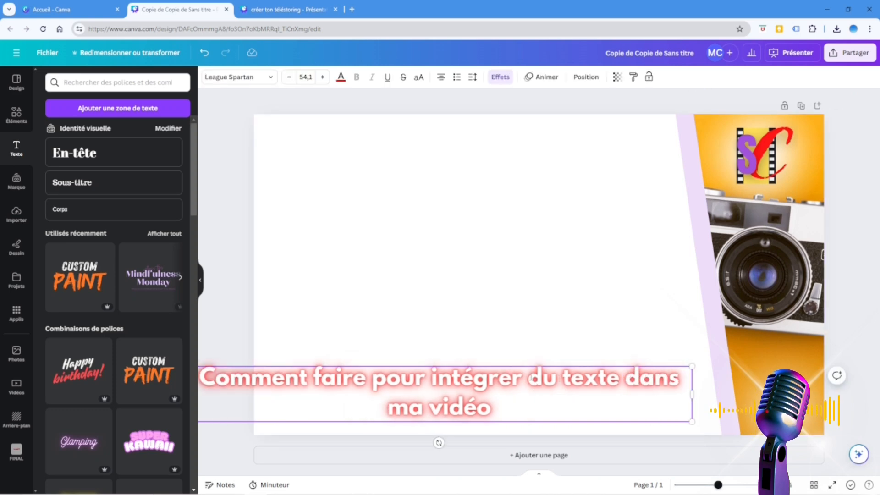
{"action": "key", "text": "Return"}
{"action": "left_click", "coordinate": [532, 309]}
{"action": "left_click_drag", "start_coordinate": [372, 385], "coordinate": [409, 382]}
{"action": "left_click", "coordinate": [414, 223]}
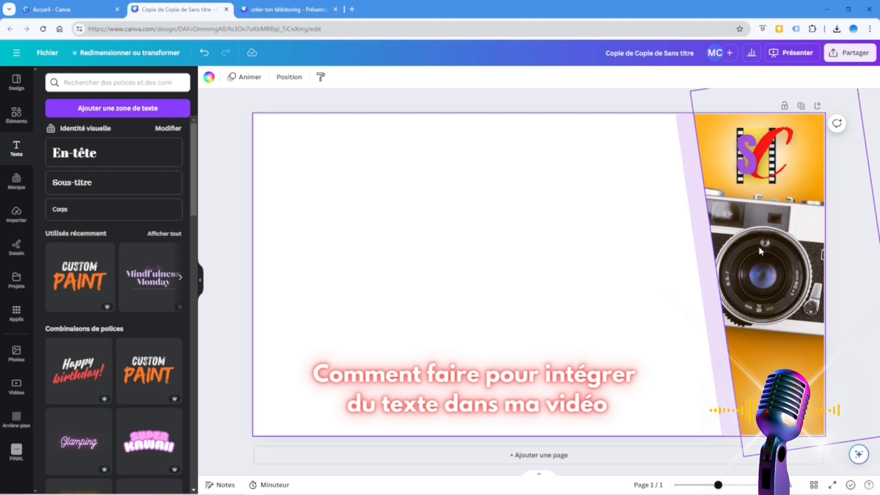
Delete the camera photo, the SC logo and the lilac band so that only the heading remains on the page.
{"action": "left_click", "coordinate": [769, 238]}
{"action": "key", "text": "Delete"}
{"action": "left_click", "coordinate": [775, 149]}
{"action": "key", "text": "Delete"}
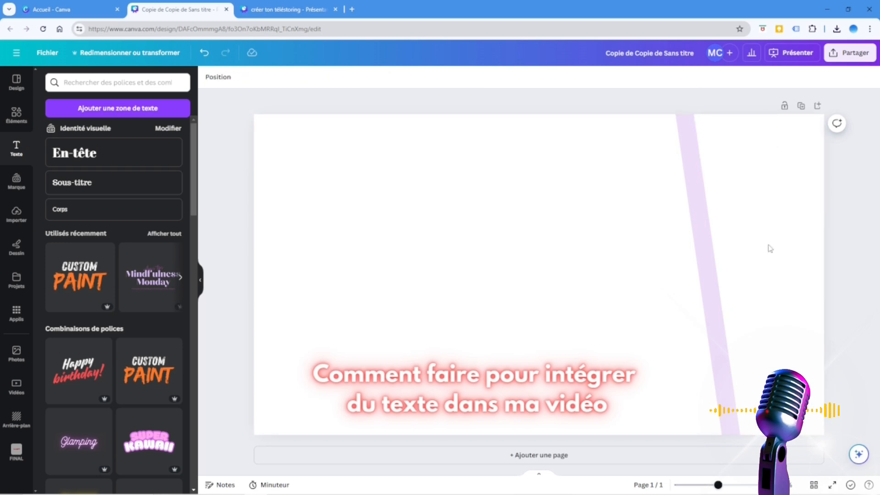
{"action": "left_click", "coordinate": [749, 247]}
{"action": "left_click", "coordinate": [705, 260]}
{"action": "key", "text": "Delete"}
{"action": "left_click", "coordinate": [705, 264]}
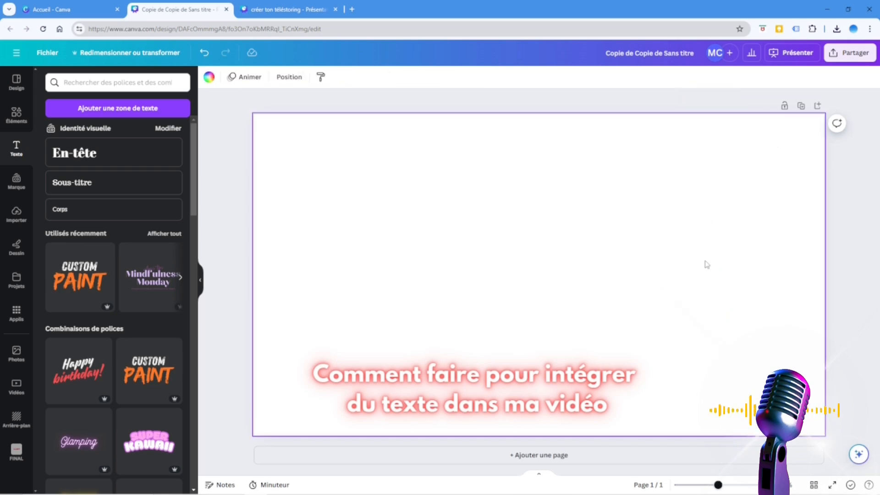
{"action": "left_click", "coordinate": [728, 217]}
{"action": "left_click", "coordinate": [357, 347]}
{"action": "left_click", "coordinate": [809, 135]}
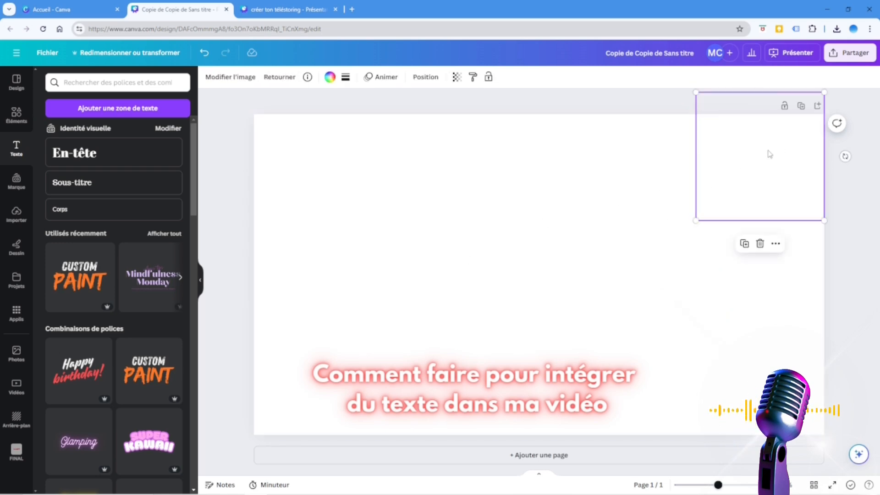
{"action": "left_click", "coordinate": [690, 212]}
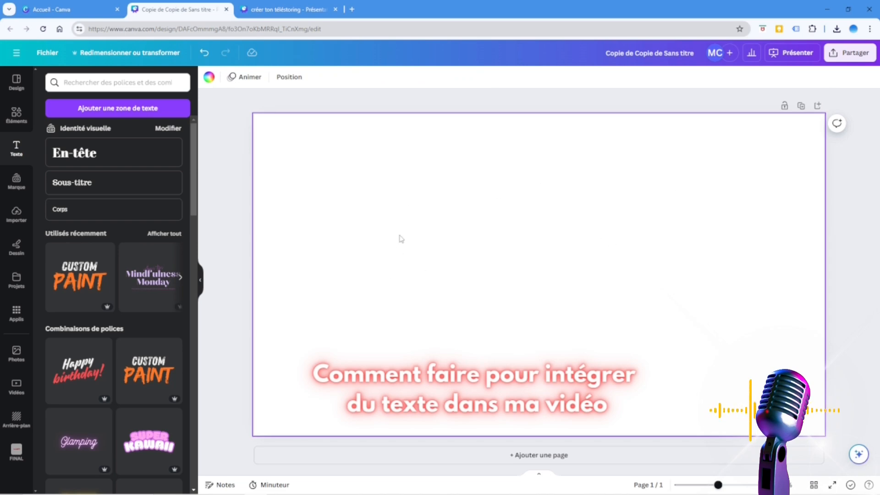
Apply the Coup d'éponge text animation to the heading.
{"action": "left_click", "coordinate": [442, 398]}
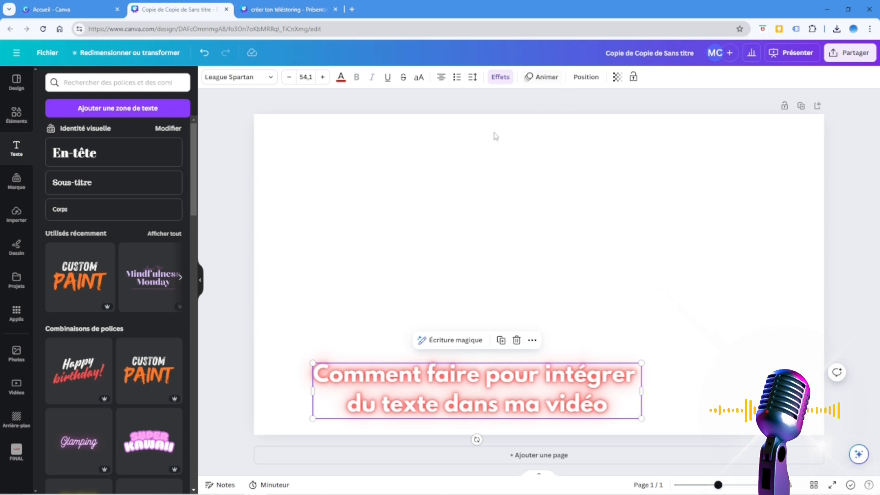
{"action": "left_click", "coordinate": [552, 82]}
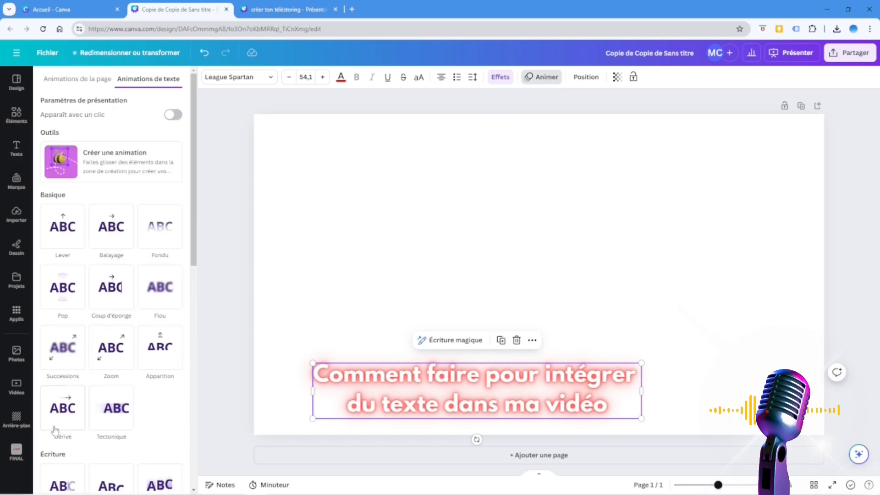
{"action": "scroll", "coordinate": [146, 391], "scroll_direction": "down", "scroll_amount": 1}
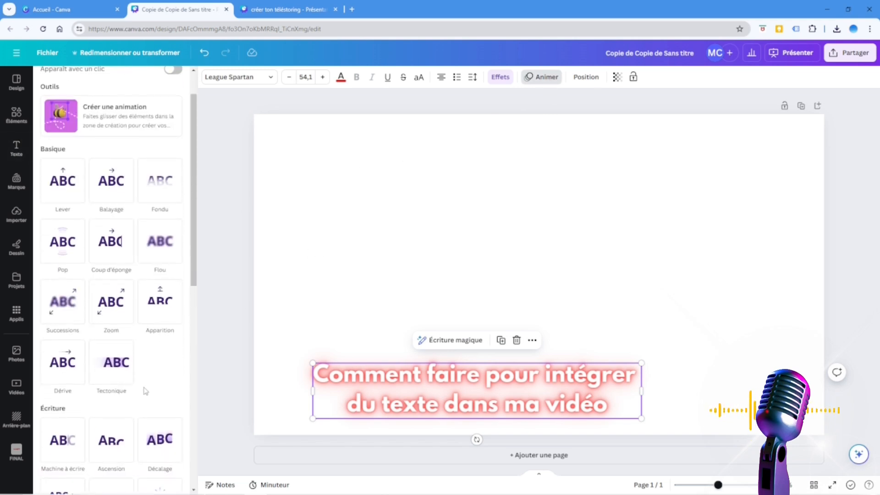
{"action": "left_click", "coordinate": [117, 245]}
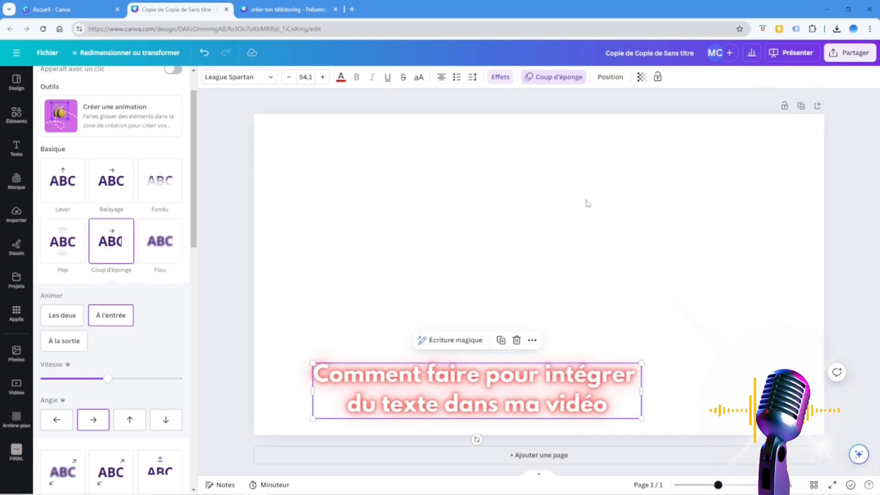
Set the page's background to the solid light green from the default colours.
{"action": "left_click", "coordinate": [466, 196]}
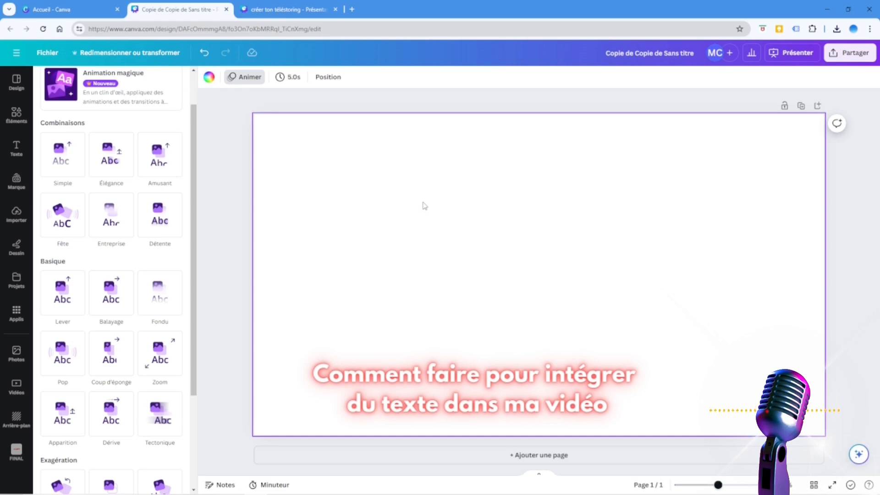
{"action": "left_click", "coordinate": [209, 77]}
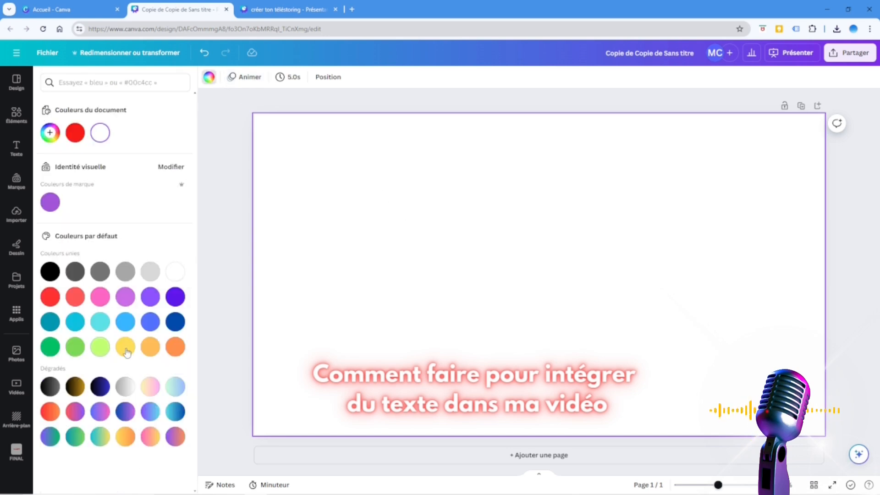
{"action": "left_click", "coordinate": [99, 349]}
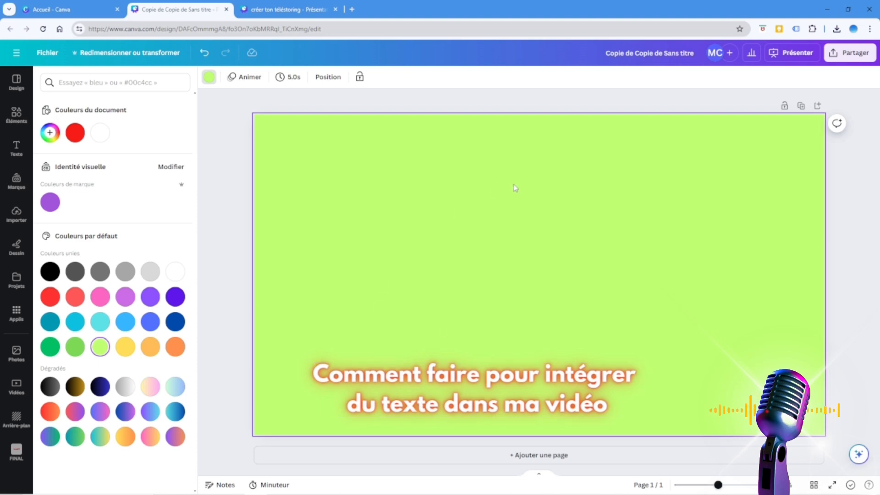
Set the design's download file type to PNG and try the transparent background option.
{"action": "left_click", "coordinate": [849, 53]}
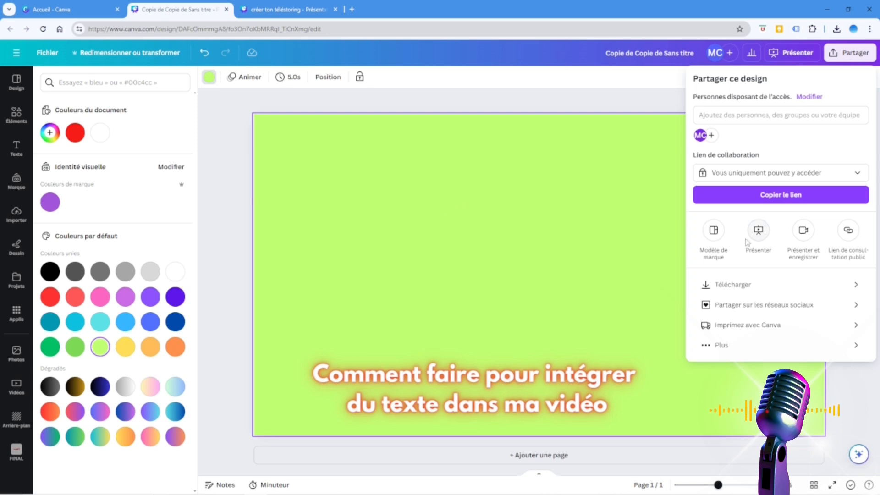
{"action": "left_click", "coordinate": [710, 285]}
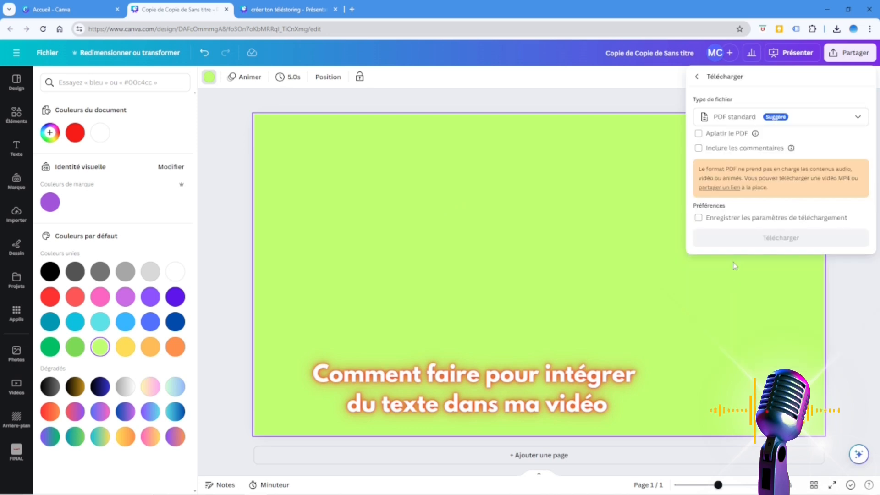
{"action": "left_click", "coordinate": [763, 118]}
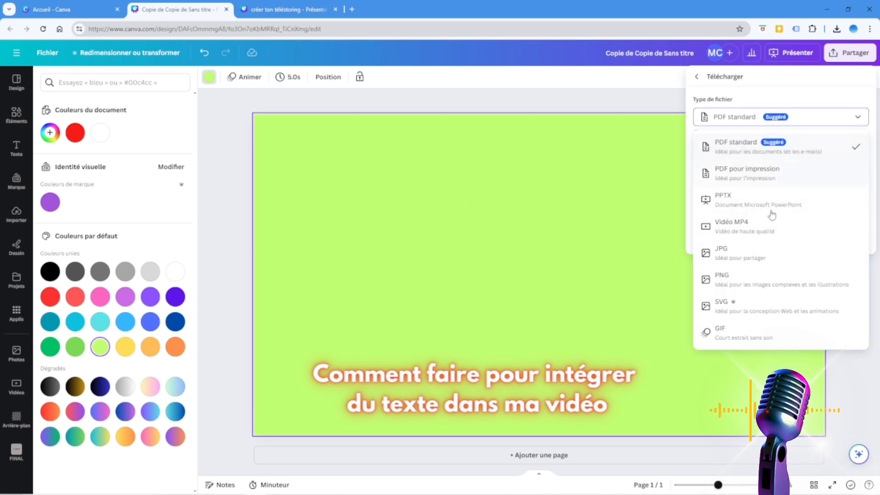
{"action": "left_click", "coordinate": [753, 280]}
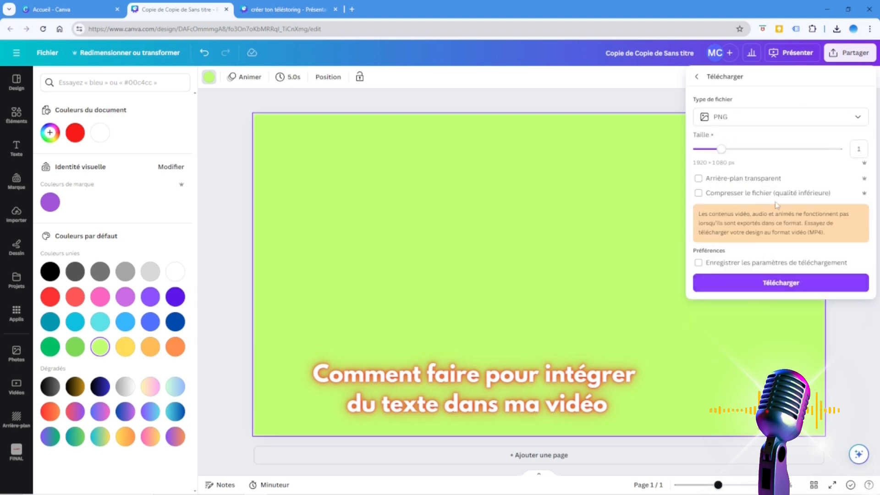
{"action": "left_click", "coordinate": [730, 179]}
{"action": "left_click", "coordinate": [727, 182]}
Set the download file type to MP4 video and download the design at 1,080 px (HD).
{"action": "left_click", "coordinate": [760, 117]}
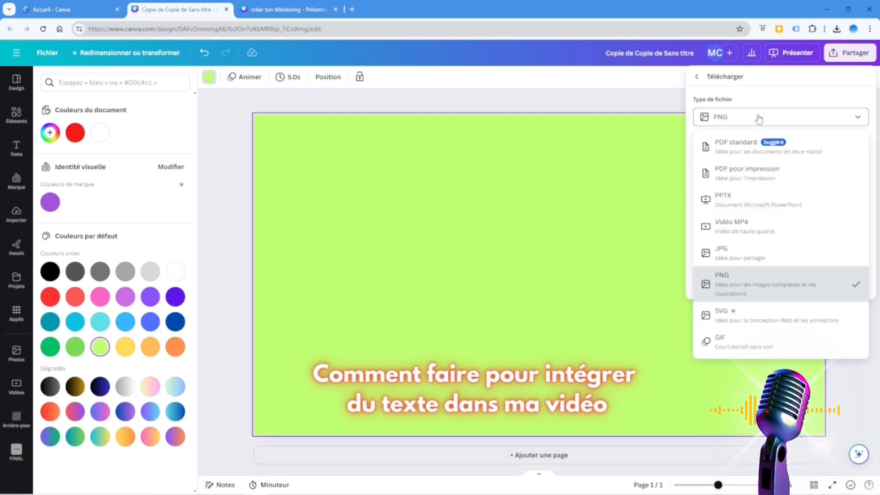
{"action": "left_click", "coordinate": [732, 224]}
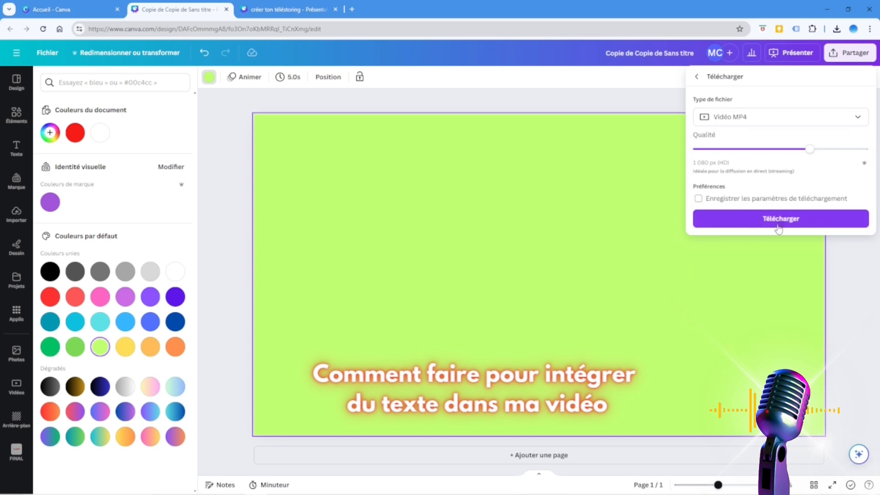
{"action": "left_click", "coordinate": [778, 220]}
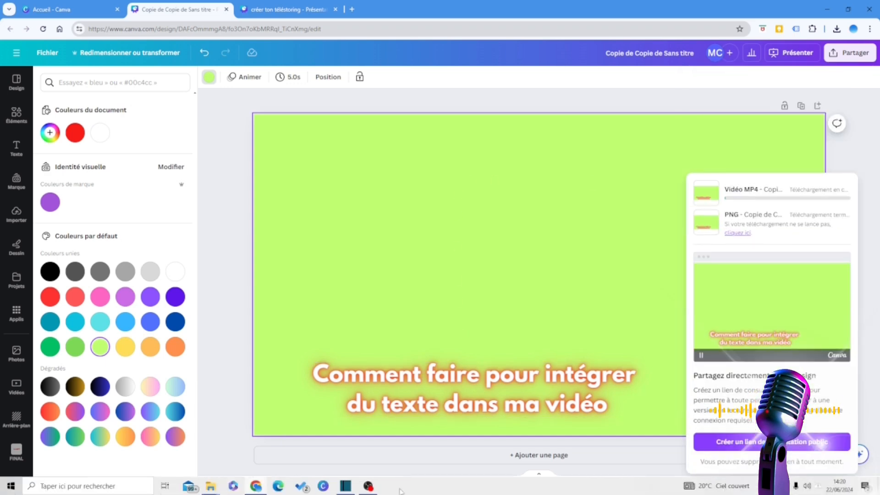
Switch to Shotcut, add a new video track to the timeline and place the playhead at about 57 seconds.
{"action": "left_click", "coordinate": [345, 487]}
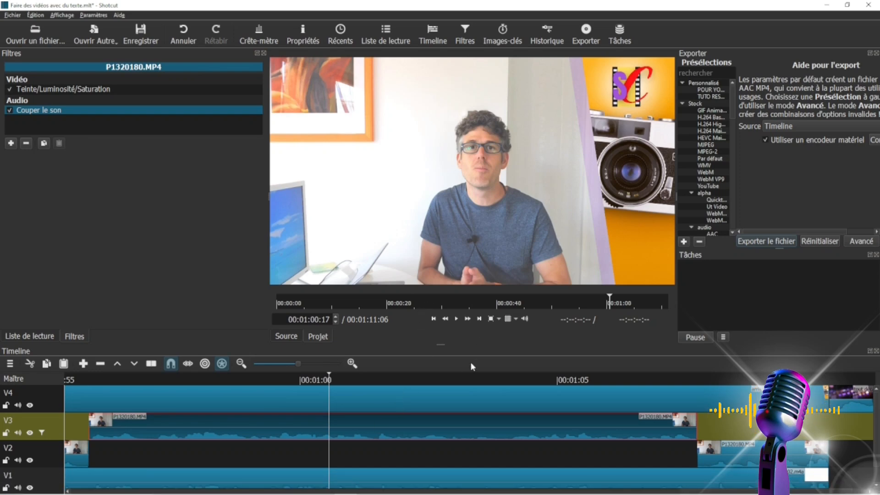
{"action": "left_click", "coordinate": [10, 363]}
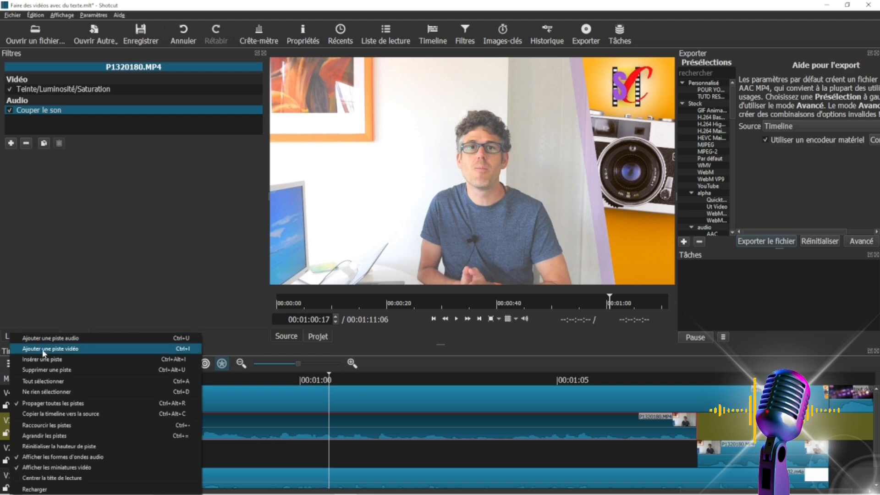
{"action": "left_click", "coordinate": [43, 350]}
{"action": "left_click", "coordinate": [173, 397]}
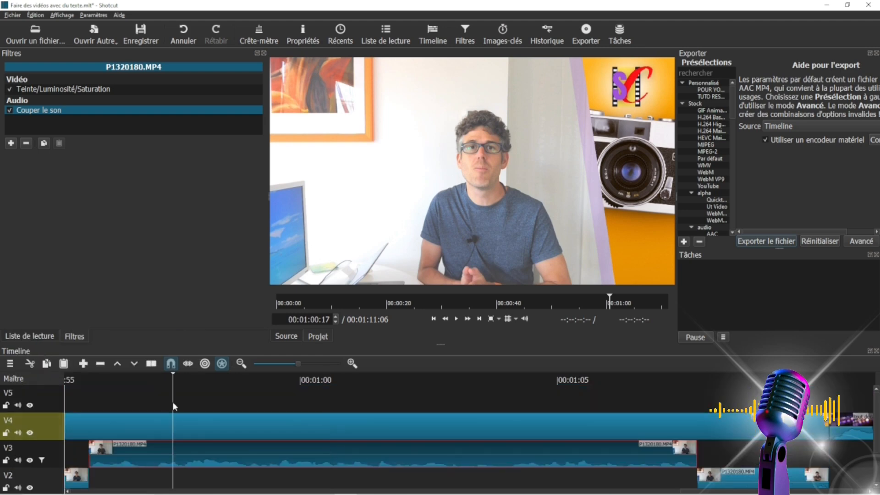
Open the video "Copie de Copie de Sans titre (2)" from the Téléchargements folder.
{"action": "left_click", "coordinate": [51, 28]}
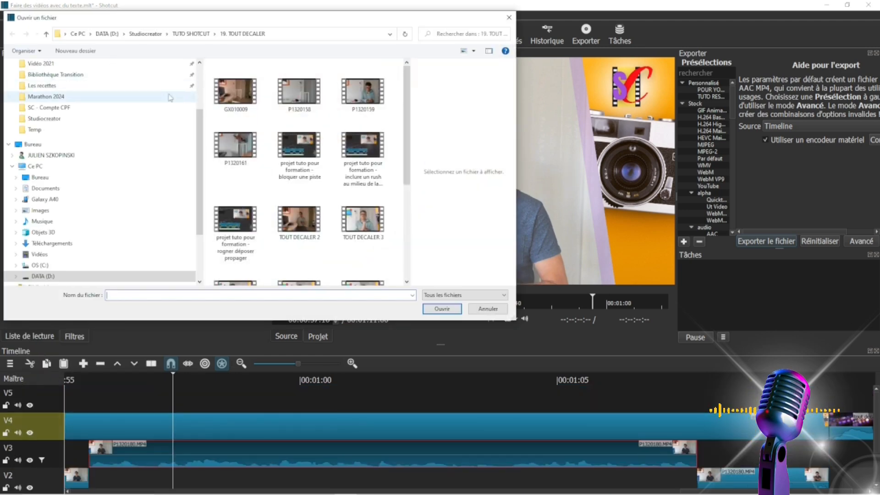
{"action": "scroll", "coordinate": [91, 82], "scroll_direction": "up", "scroll_amount": 1}
{"action": "left_click", "coordinate": [183, 75]}
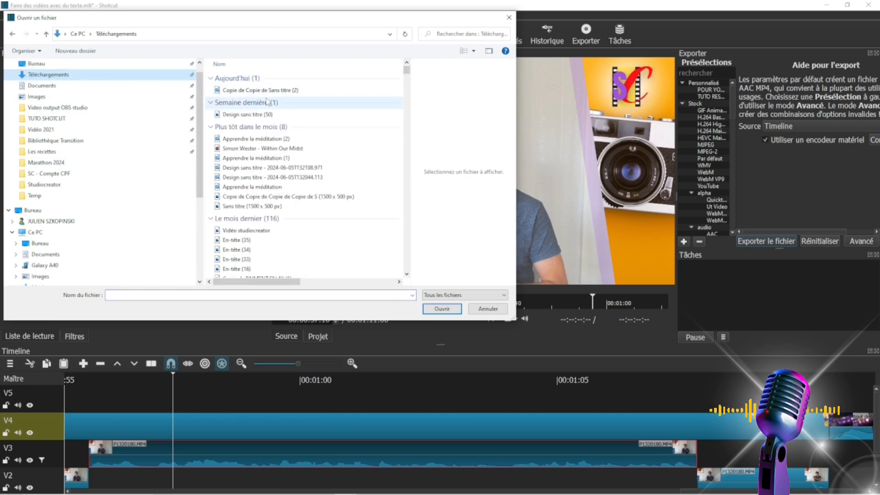
{"action": "left_click", "coordinate": [257, 90]}
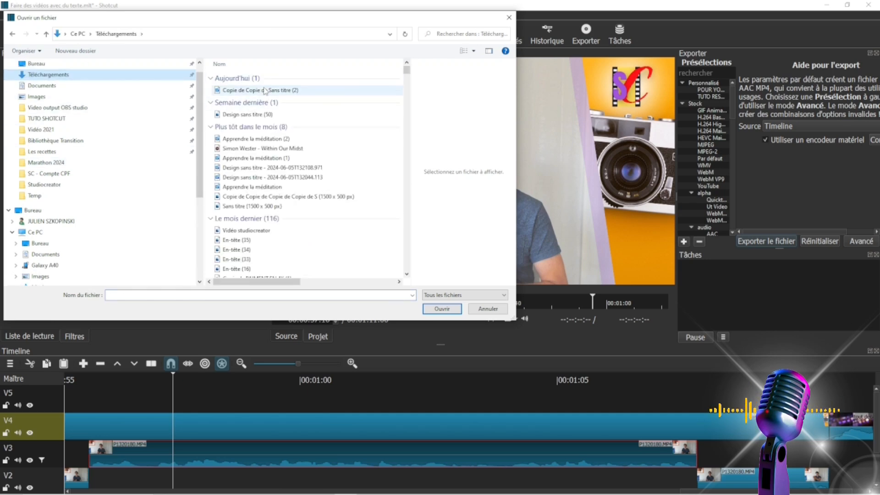
{"action": "left_click", "coordinate": [442, 308]}
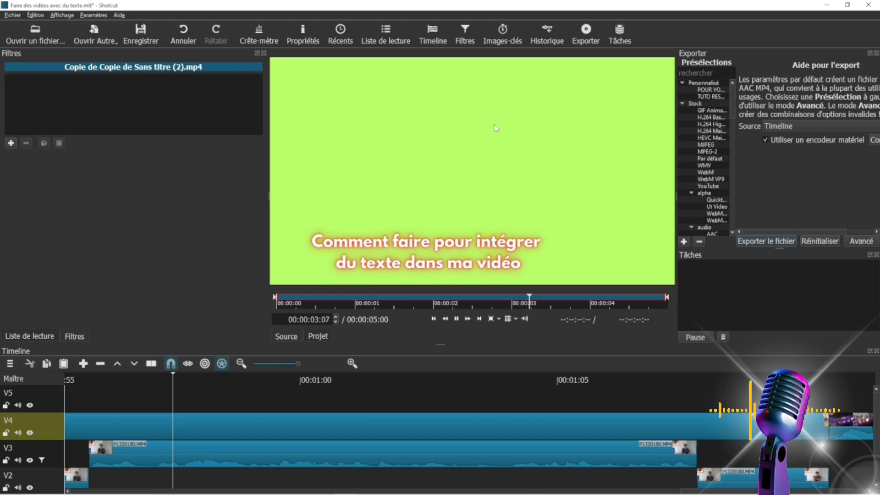
Open "Copie de Copie de Sans titre (2)" again and place it on track V5 at 00:00:55:27, aligned with the V3 clip's start.
{"action": "left_click", "coordinate": [457, 321]}
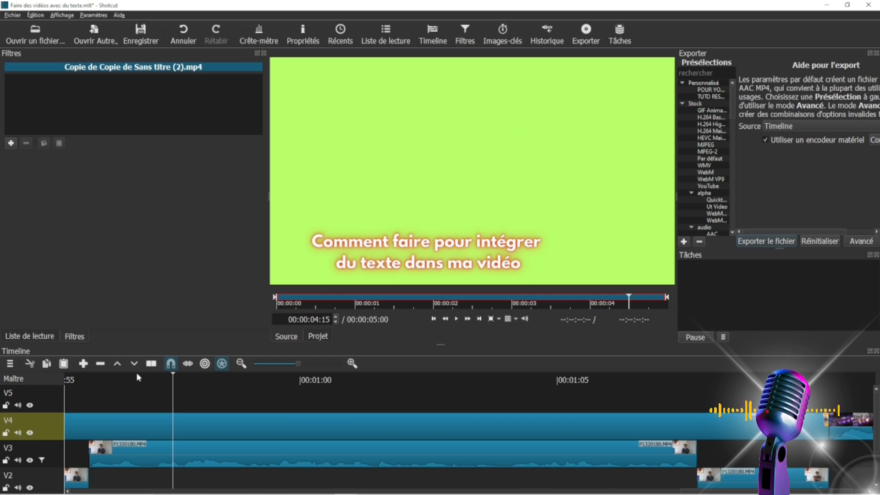
{"action": "left_click", "coordinate": [128, 382]}
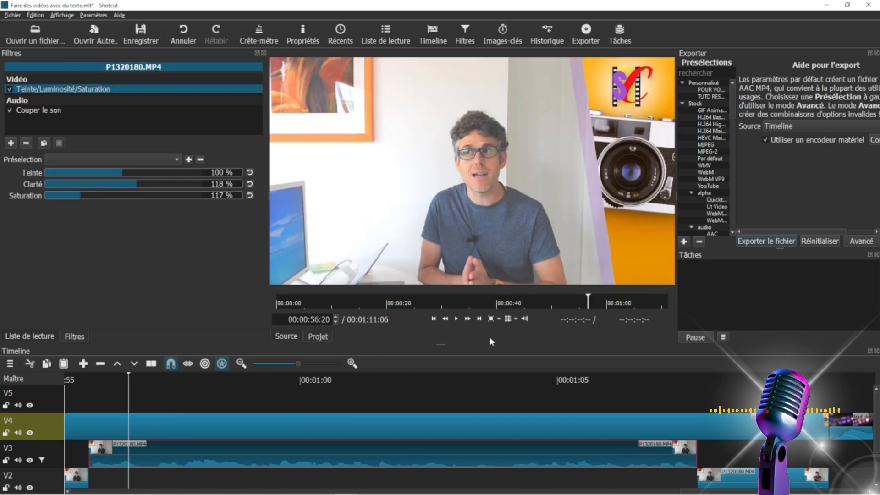
{"action": "left_click", "coordinate": [433, 319]}
{"action": "left_click", "coordinate": [36, 34]}
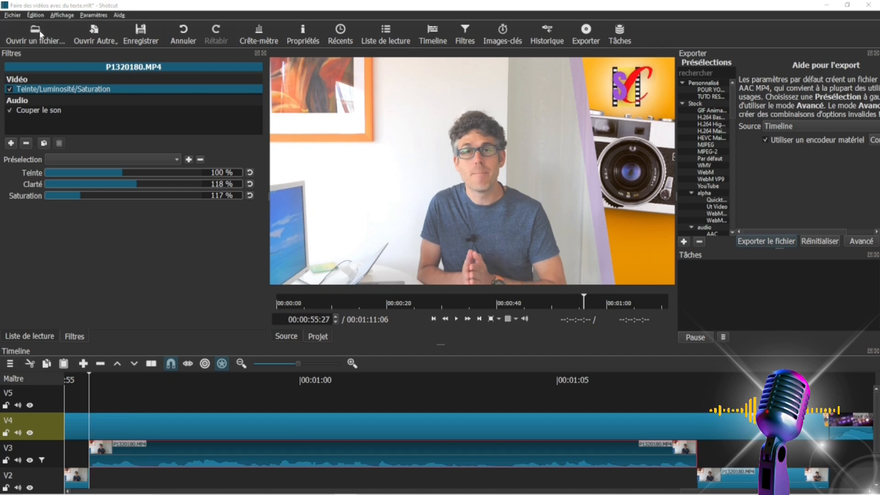
{"action": "left_click", "coordinate": [245, 91]}
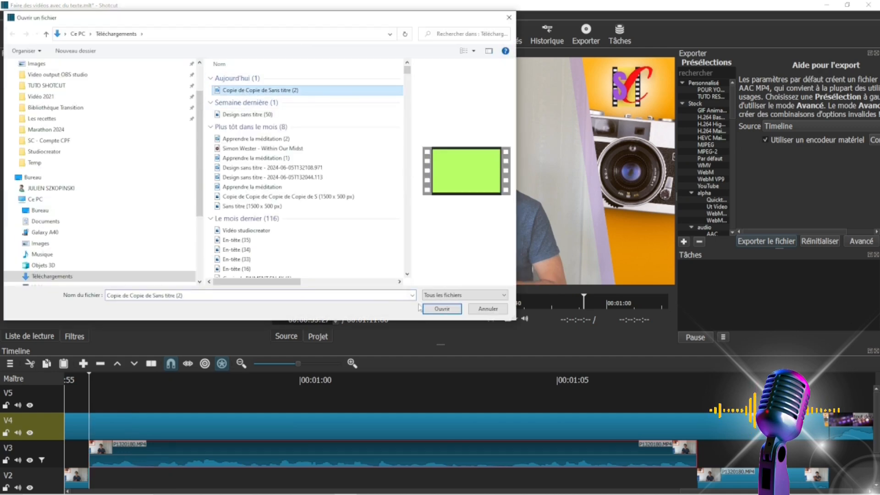
{"action": "left_click", "coordinate": [442, 309]}
{"action": "left_click_drag", "start_coordinate": [533, 142], "coordinate": [94, 397]}
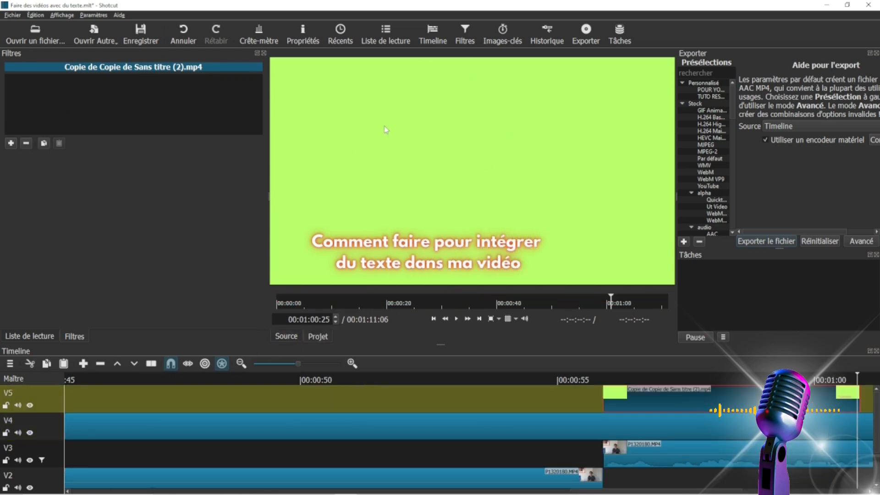
Move the playhead to 00:00:56:05 and add the "Masquage colorimétrique : Simple" filter to the title clip on V5.
{"action": "left_click", "coordinate": [670, 380]}
{"action": "left_click", "coordinate": [618, 381]}
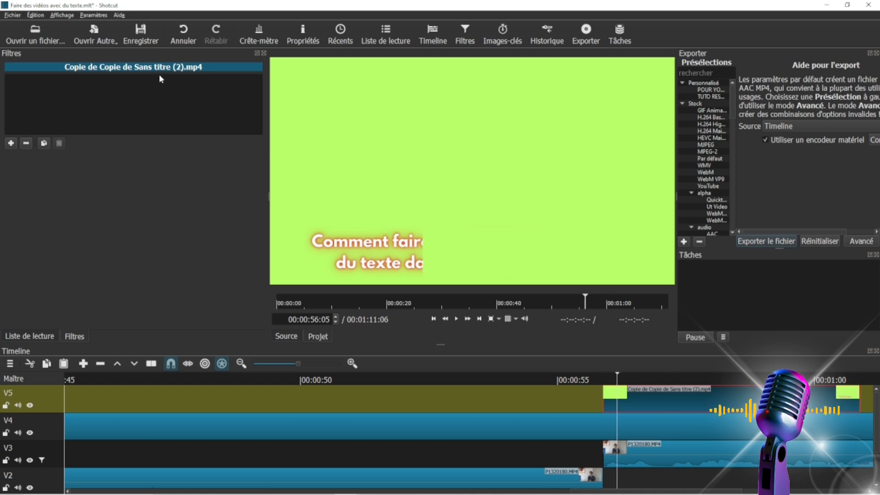
{"action": "left_click", "coordinate": [11, 144]}
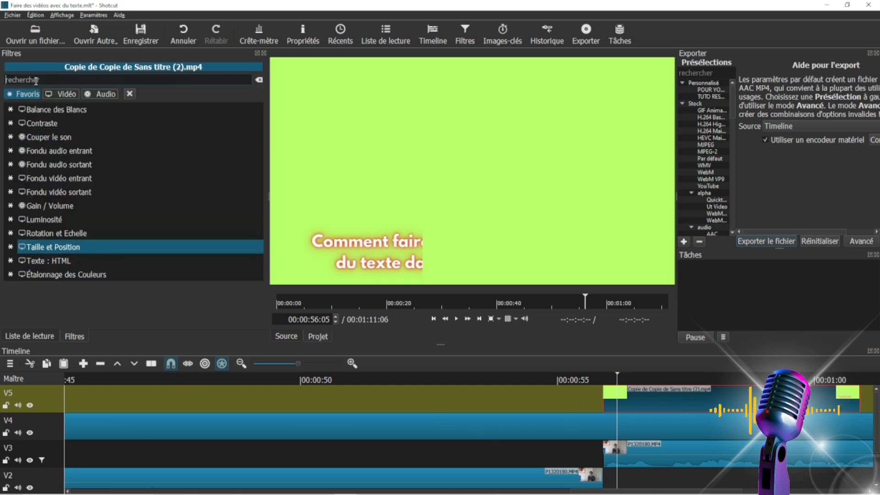
{"action": "type", "text": "d"}
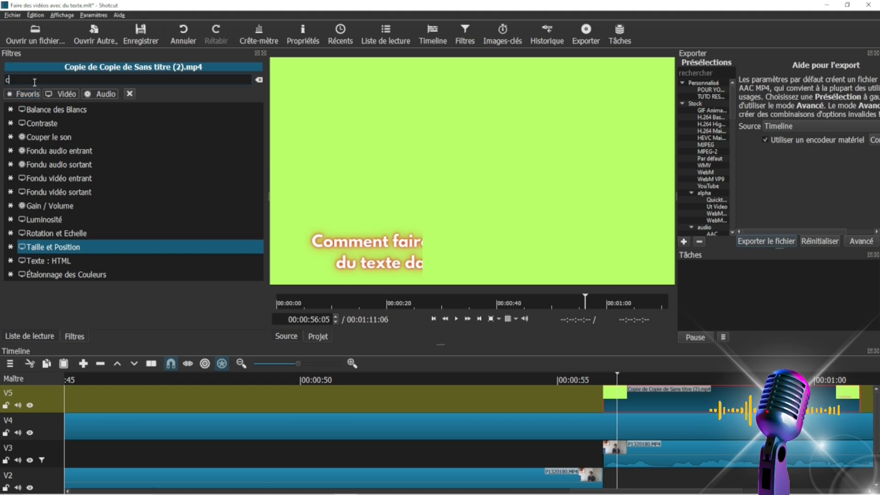
{"action": "type", "text": "olo"}
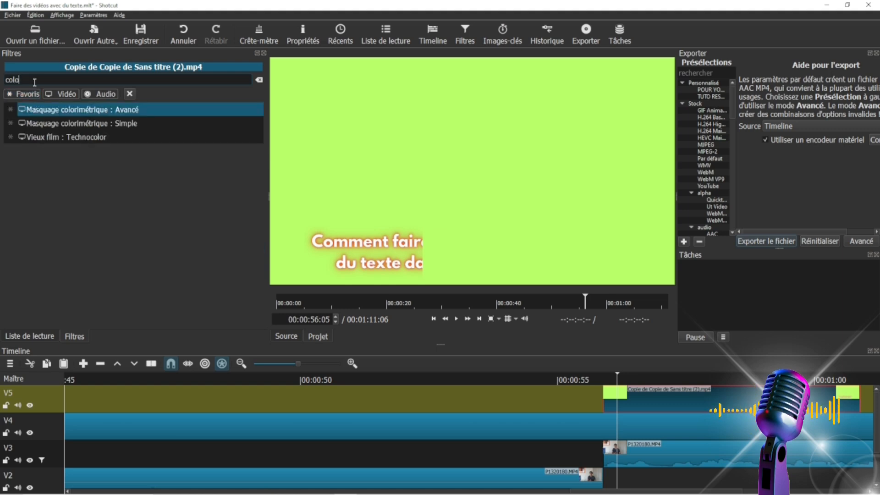
{"action": "left_click", "coordinate": [77, 128]}
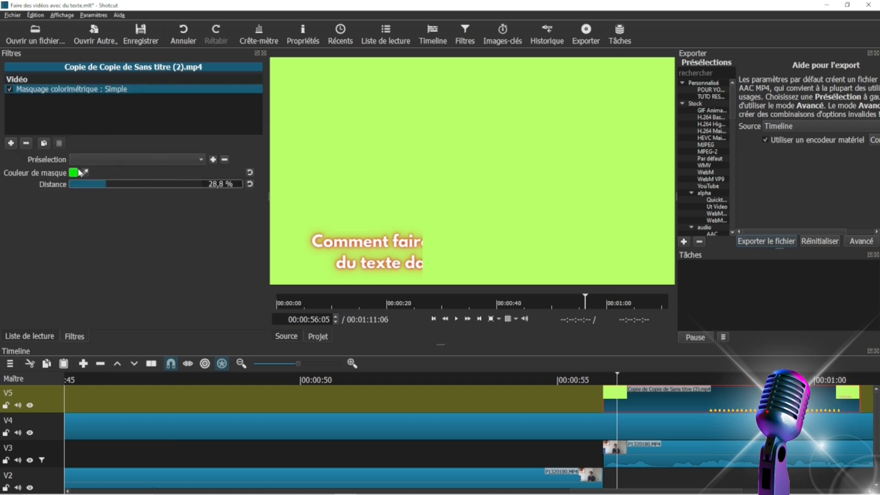
Try a mask distance of 45,4 %, reset it to the default and sample the clip's light green background as the mask colour.
{"action": "left_click_drag", "start_coordinate": [100, 185], "coordinate": [131, 193]}
{"action": "left_click", "coordinate": [250, 185]}
{"action": "left_click", "coordinate": [85, 173]}
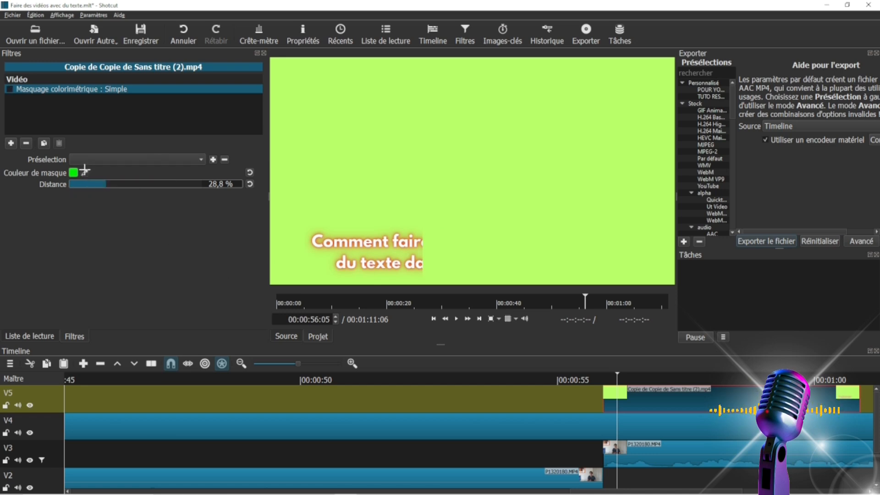
{"action": "left_click", "coordinate": [332, 162]}
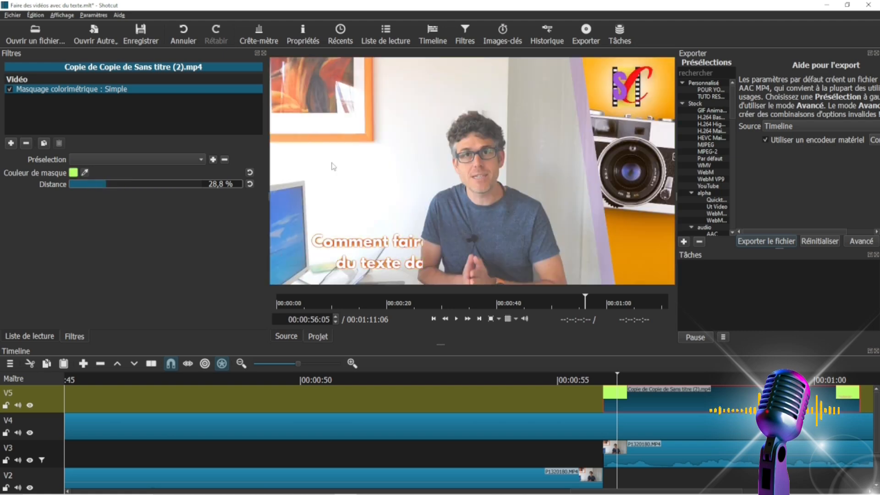
Play back the keyed title over the video from just before the V5 clip and stop around 57 seconds.
{"action": "left_click", "coordinate": [593, 381]}
{"action": "left_click", "coordinate": [456, 319]}
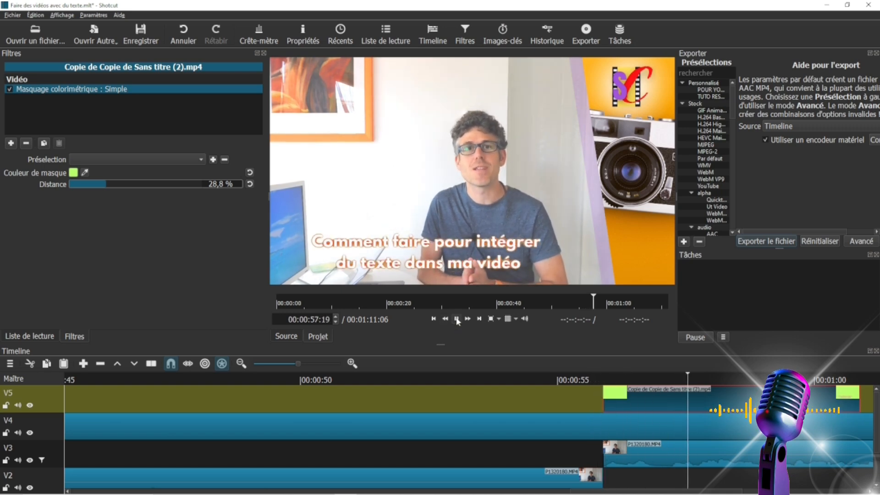
{"action": "left_click", "coordinate": [457, 319]}
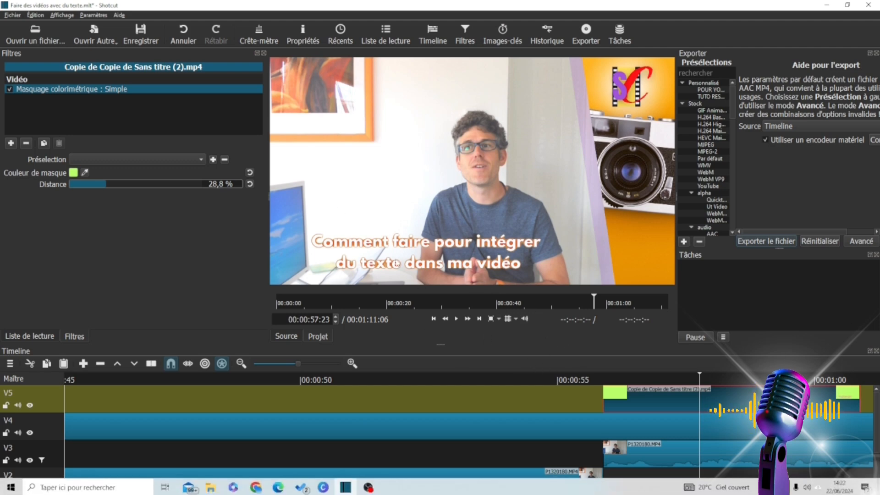
Switch to the Canva design and replace the heading text with "Tu vois, c'est super simple".
{"action": "left_click", "coordinate": [255, 486]}
{"action": "left_click", "coordinate": [381, 334]}
{"action": "left_click", "coordinate": [422, 405]}
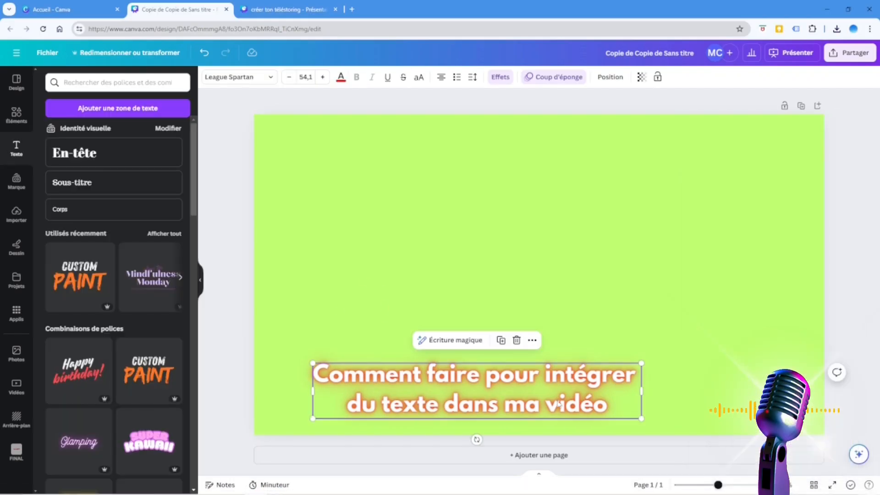
{"action": "left_click_drag", "start_coordinate": [381, 376], "coordinate": [318, 369]}
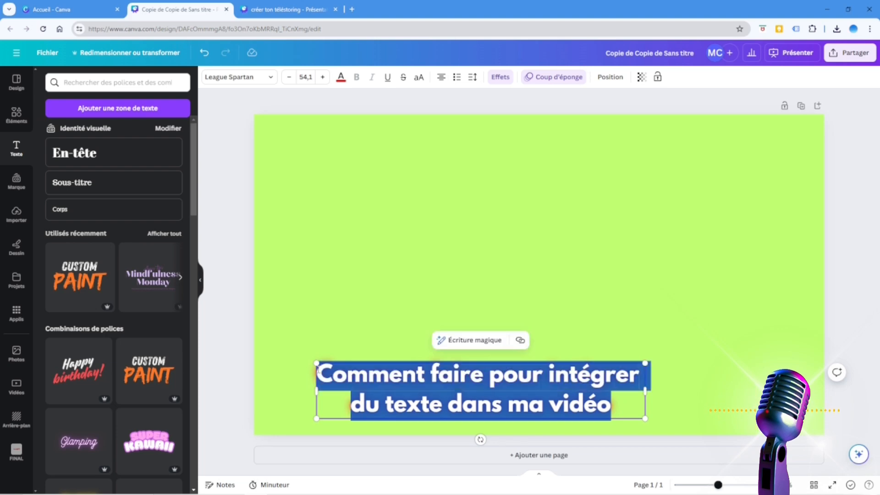
{"action": "type", "text": "Tu voi"}
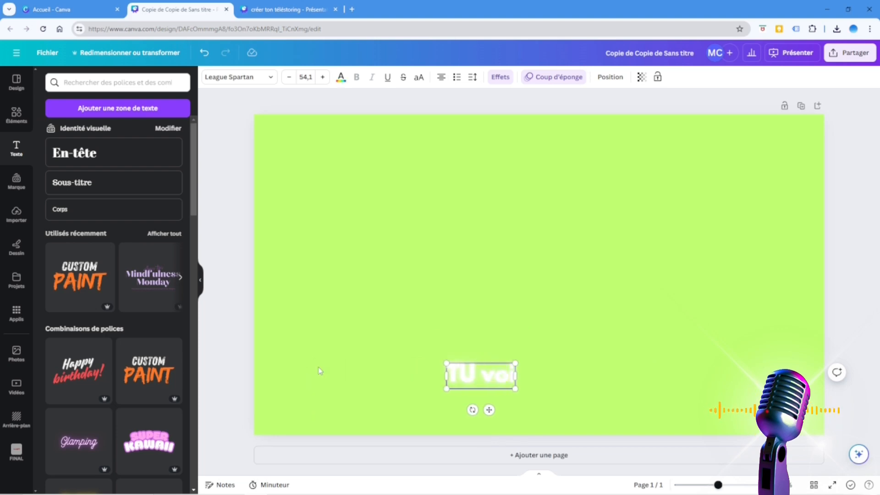
{"action": "type", "text": "s c"}
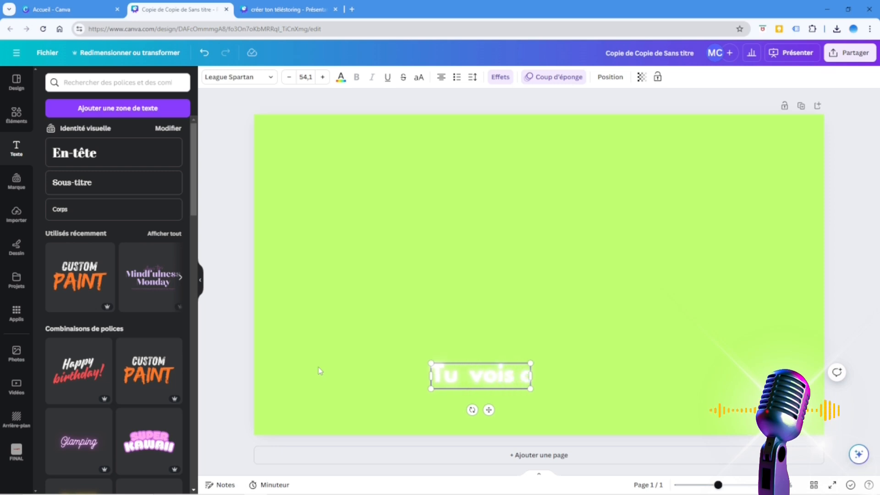
{"action": "key", "text": "BackSpace"}
{"action": "type", "text": ","}
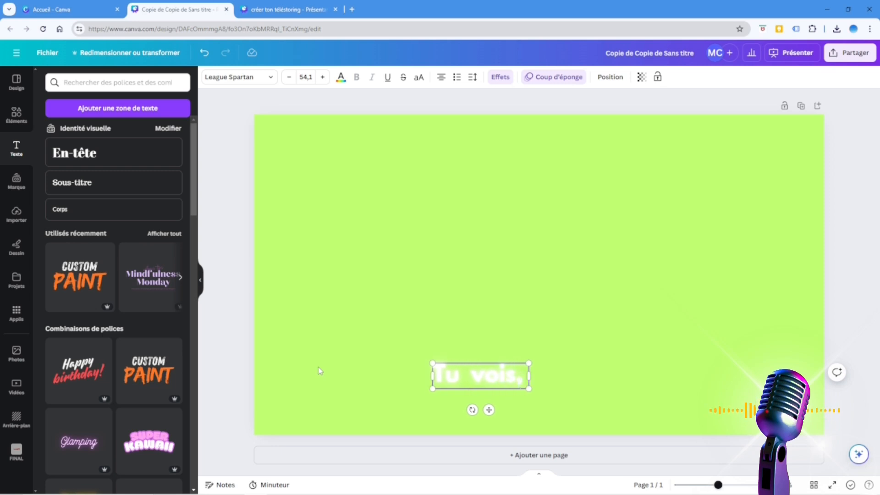
{"action": "type", "text": " c'est super simple"}
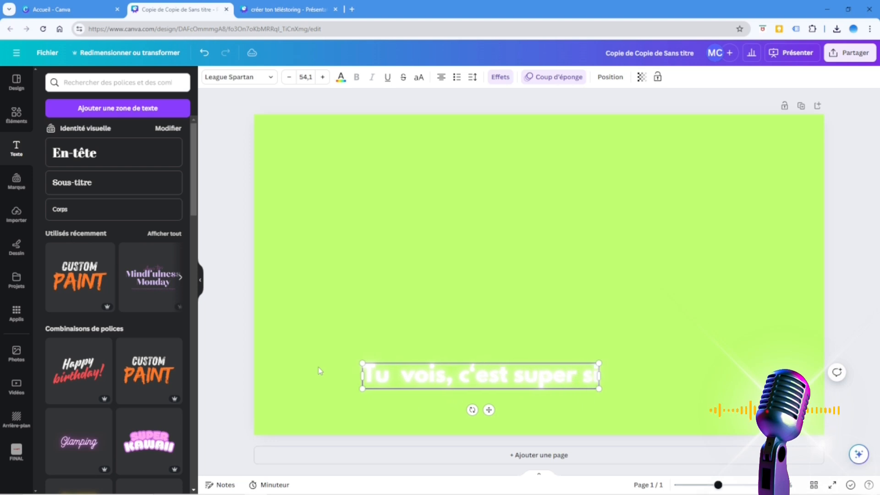
{"action": "left_click", "coordinate": [462, 318]}
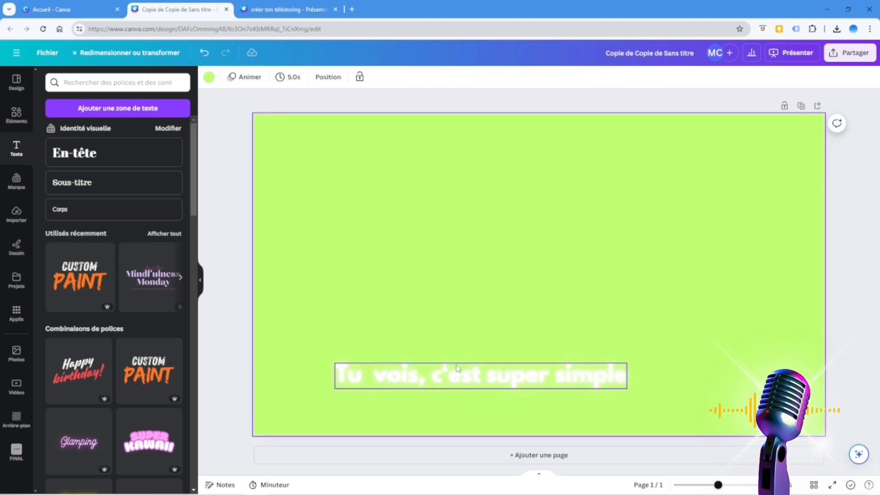
Colour the heading text red and set its Néon effect intensity to 1.
{"action": "left_click", "coordinate": [455, 370]}
{"action": "left_click", "coordinate": [340, 77]}
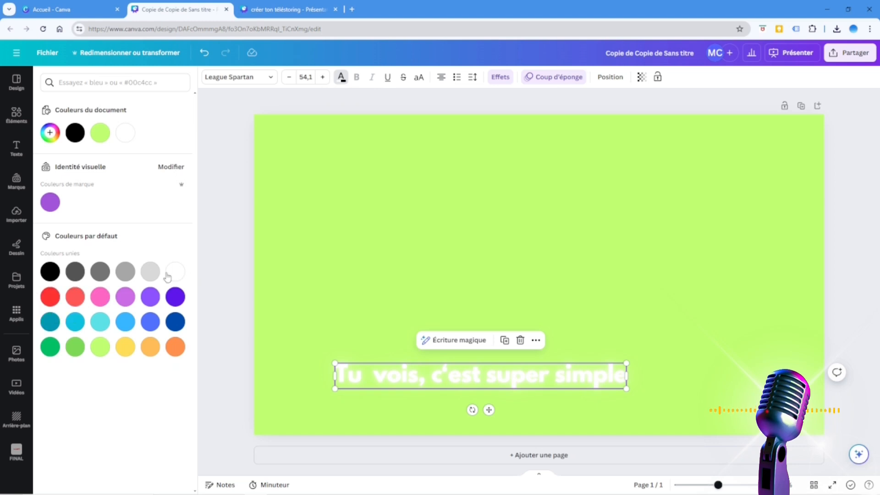
{"action": "left_click", "coordinate": [50, 302]}
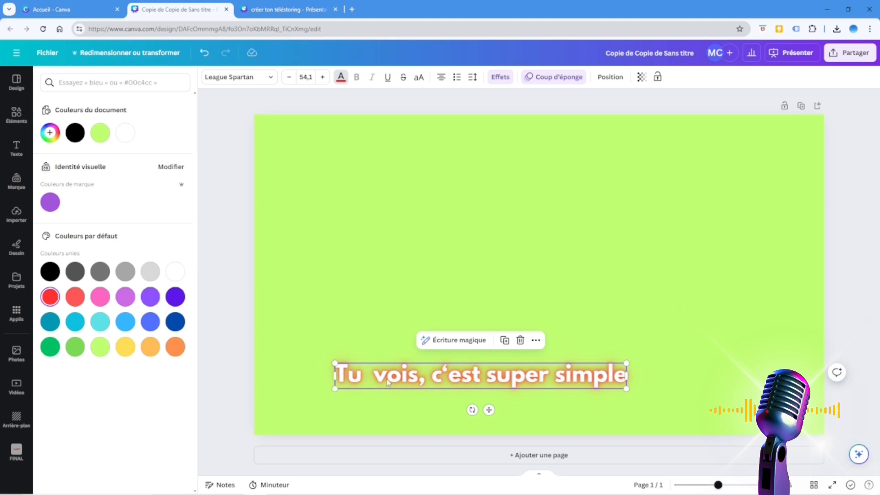
{"action": "left_click", "coordinate": [501, 77]}
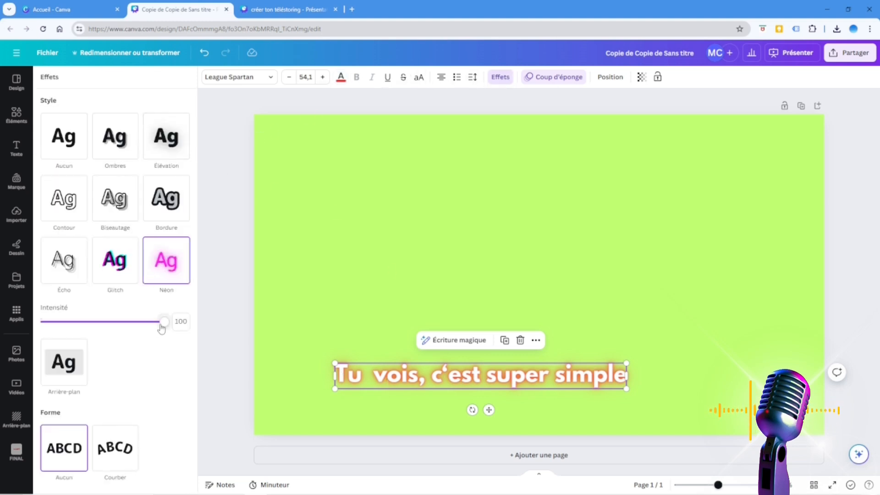
{"action": "left_click_drag", "start_coordinate": [164, 322], "coordinate": [213, 318]}
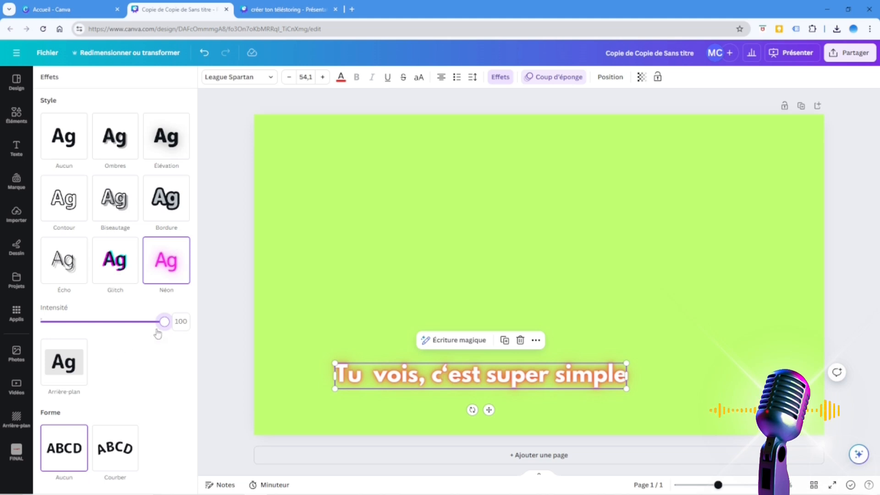
{"action": "left_click_drag", "start_coordinate": [161, 327], "coordinate": [9, 324]}
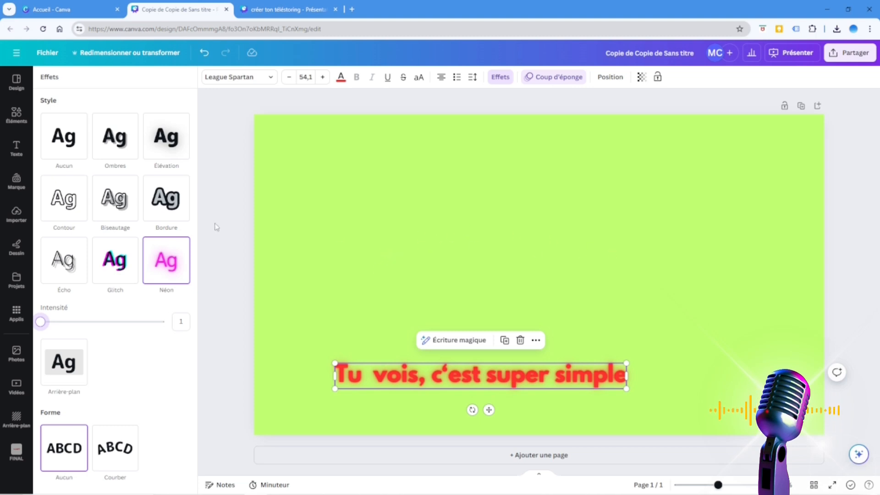
Download the updated design as an MP4 video at 1 080 px (HD).
{"action": "left_click", "coordinate": [849, 54]}
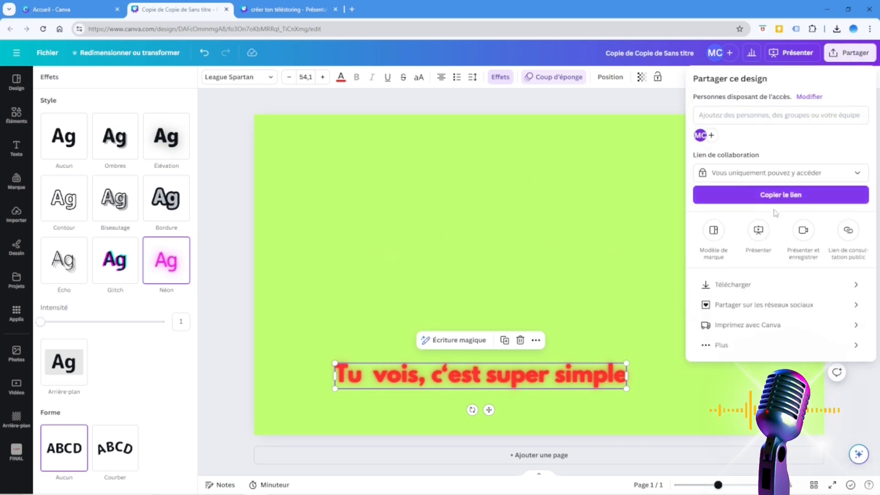
{"action": "left_click", "coordinate": [752, 286]}
{"action": "left_click", "coordinate": [779, 120]}
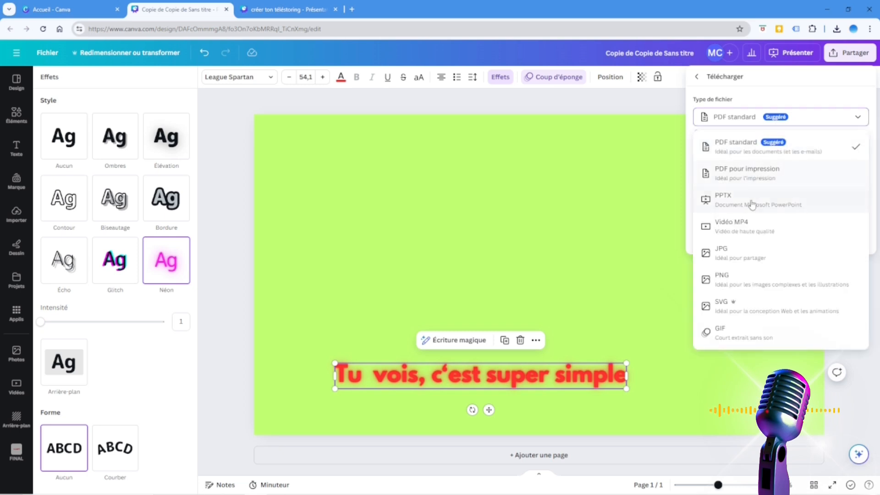
{"action": "left_click", "coordinate": [748, 232]}
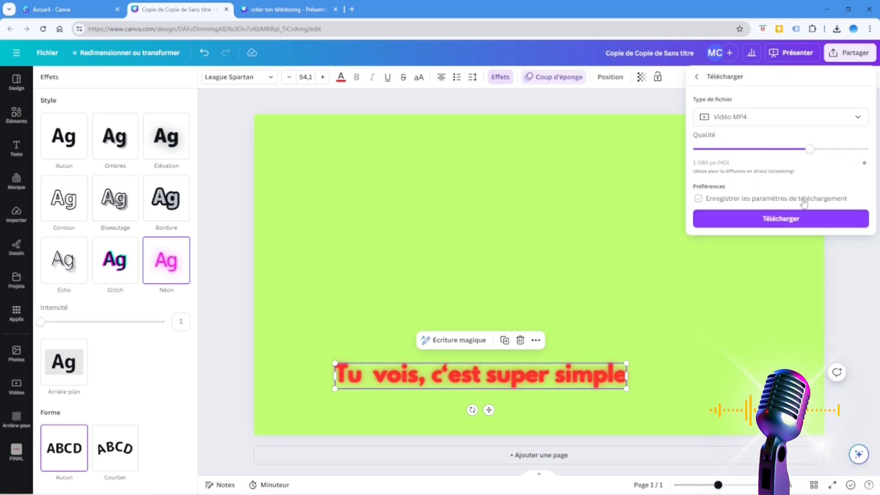
{"action": "left_click", "coordinate": [787, 220]}
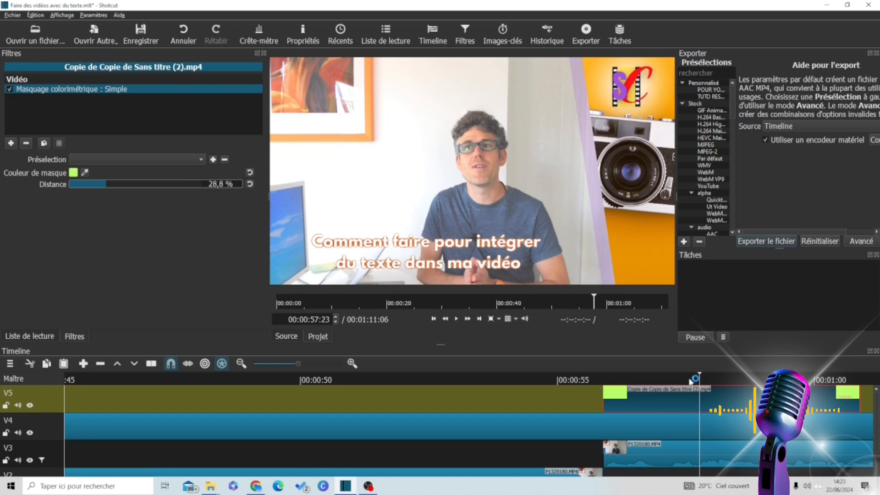
Switch to Shotcut, play through the title and split the V5 title clip at 00:00:57:11.
{"action": "left_click", "coordinate": [585, 380]}
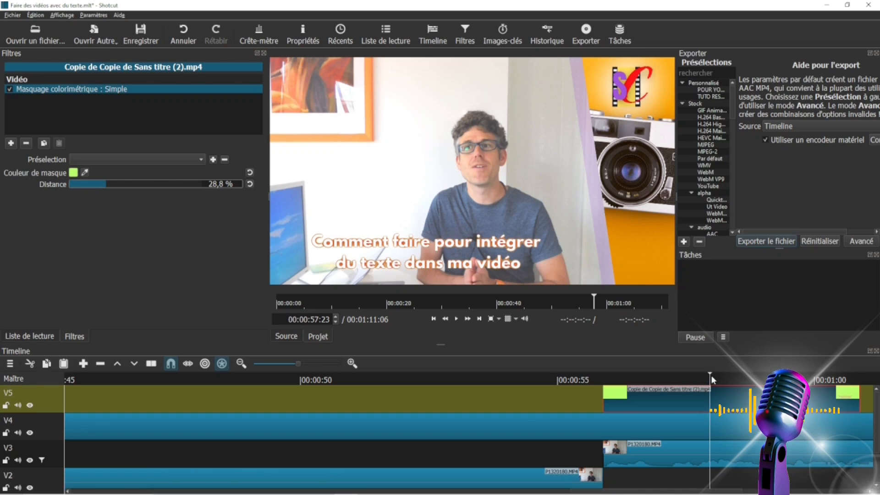
{"action": "left_click", "coordinate": [456, 318]}
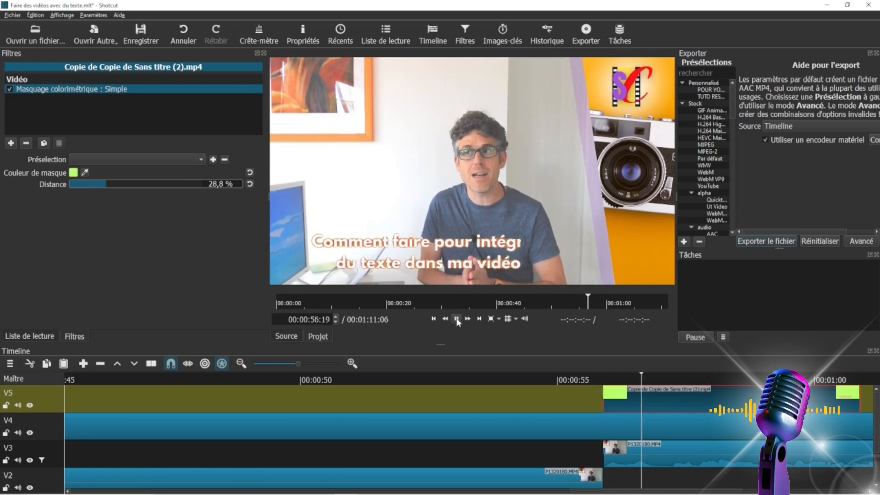
{"action": "left_click", "coordinate": [456, 318]}
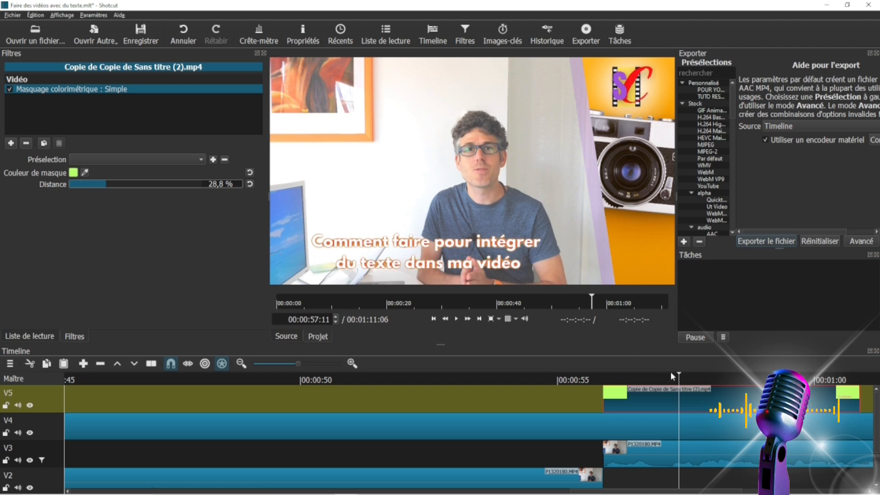
{"action": "key", "text": "s"}
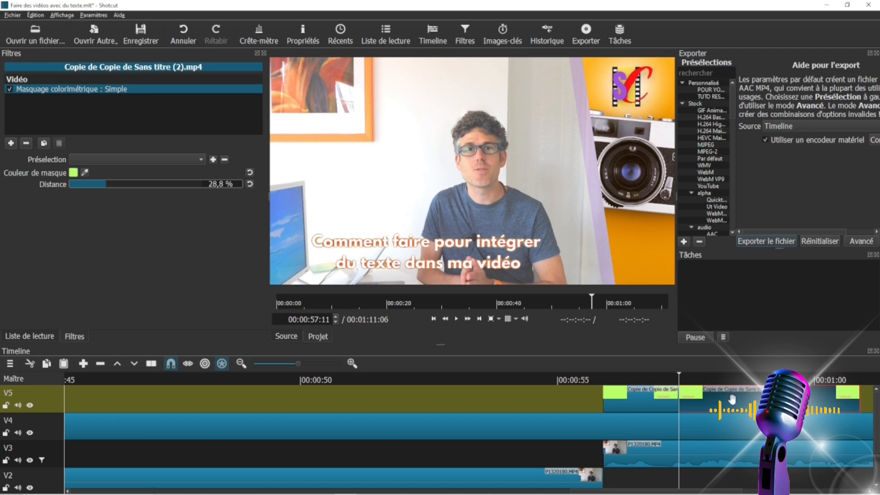
Delete the V5 title segment after the split and place the downloaded "Copie de Copie de Sans titre (3)" video directly behind the remaining title.
{"action": "key", "text": "Delete"}
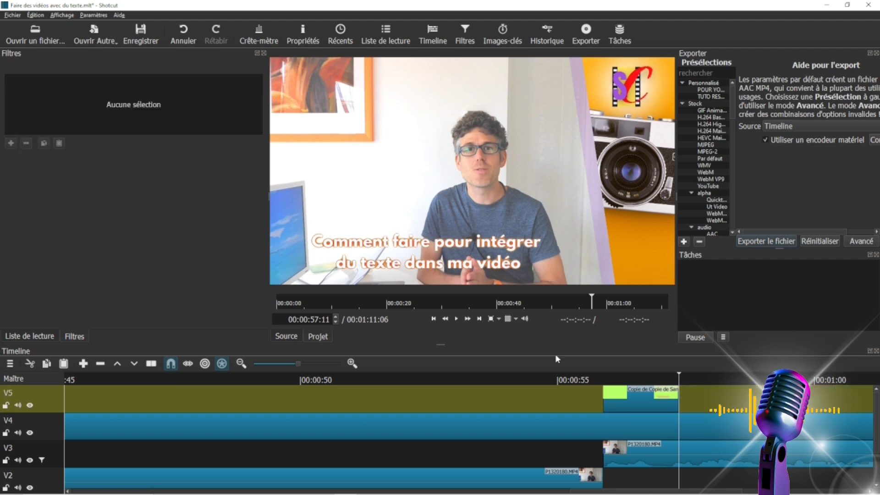
{"action": "left_click", "coordinate": [35, 34]}
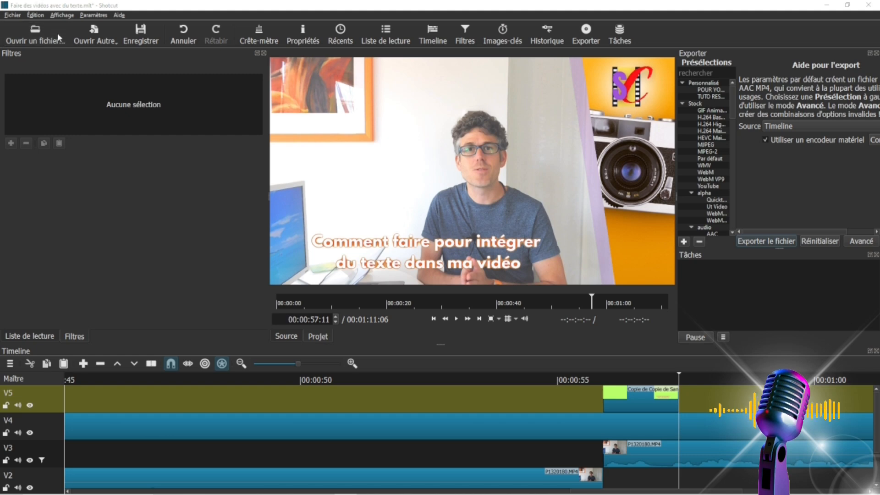
{"action": "left_click", "coordinate": [261, 90]}
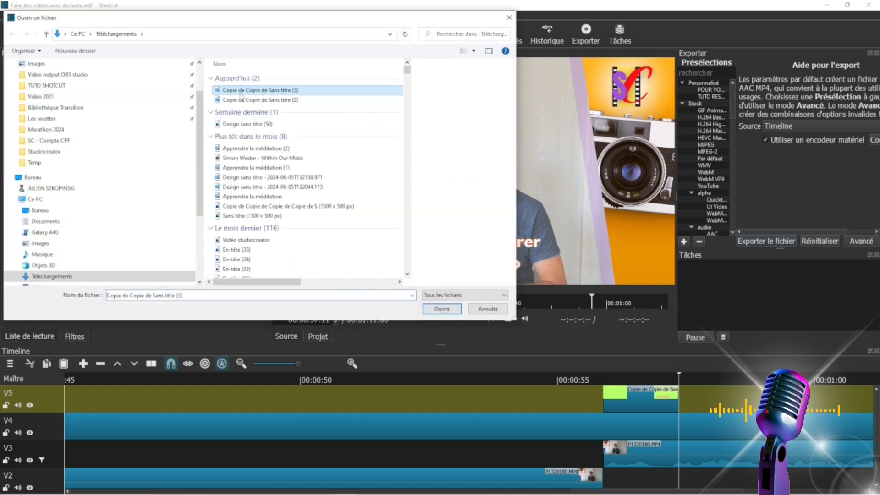
{"action": "left_click", "coordinate": [433, 309]}
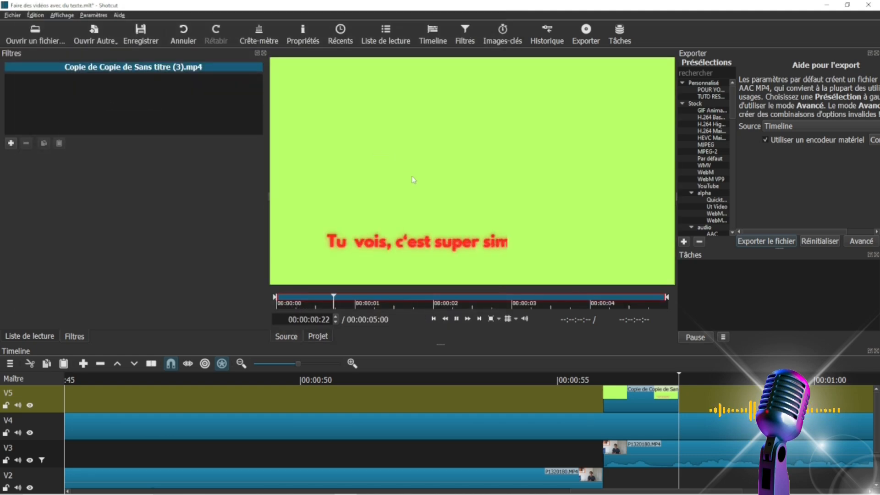
{"action": "left_click_drag", "start_coordinate": [410, 176], "coordinate": [715, 402]}
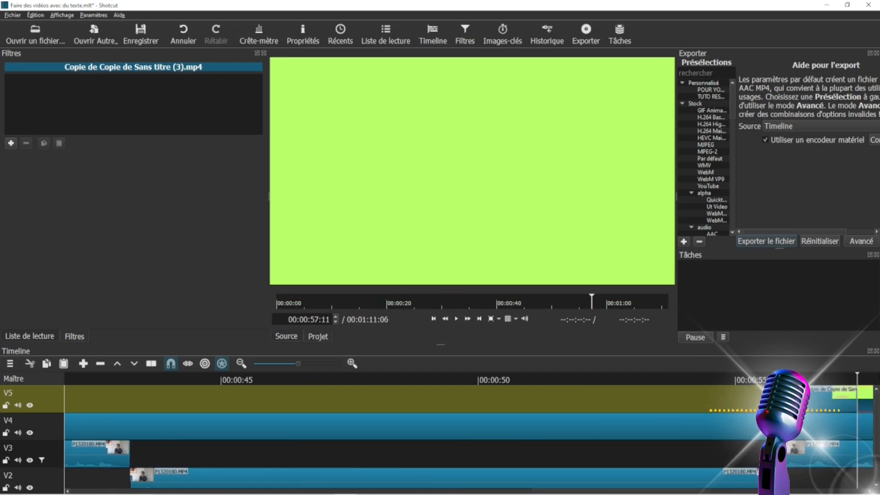
Copy the Masquage colorimétrique : Simple filter from the first V5 title clip to the new red title clip and play back from 00:00:56:29.
{"action": "left_click", "coordinate": [867, 379]}
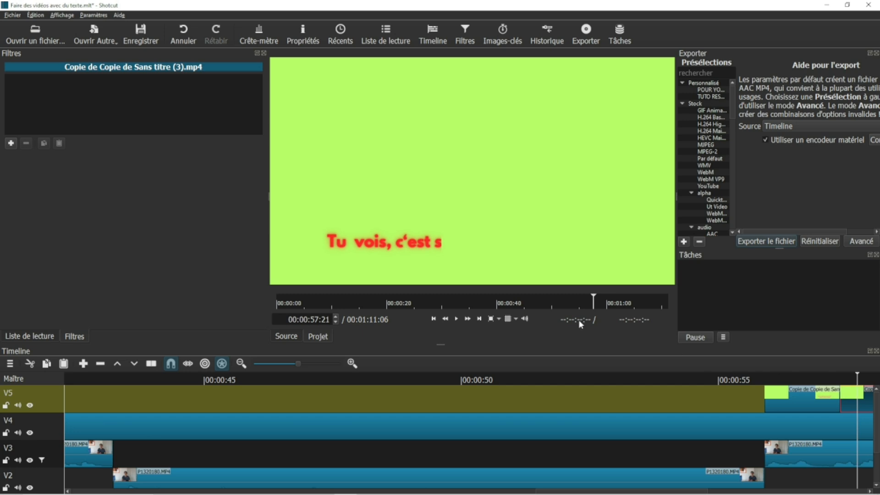
{"action": "left_click", "coordinate": [778, 400]}
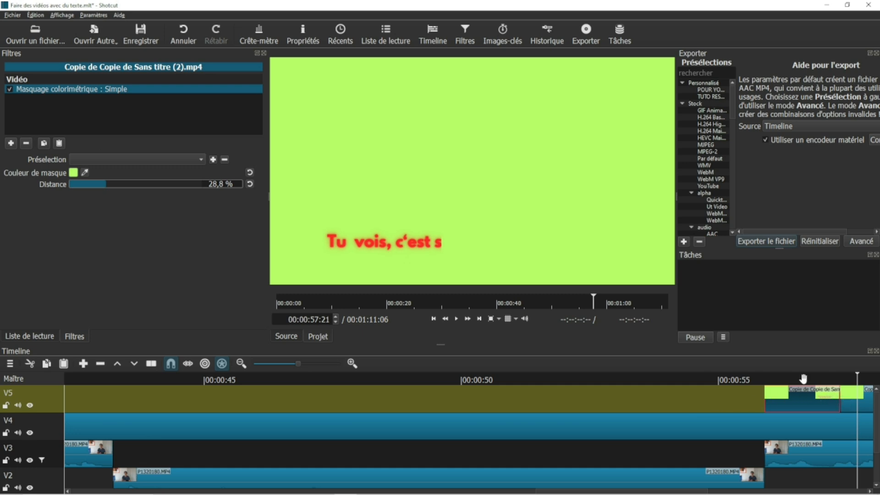
{"action": "left_click", "coordinate": [849, 402]}
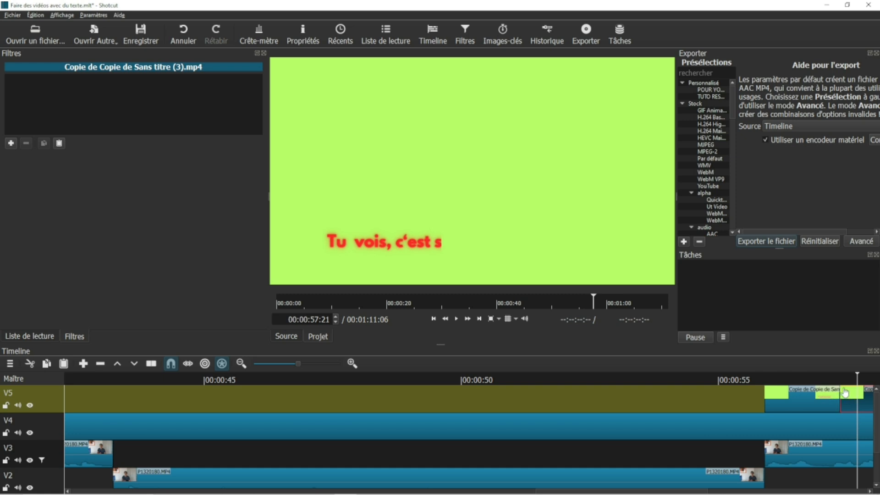
{"action": "left_click", "coordinate": [58, 143]}
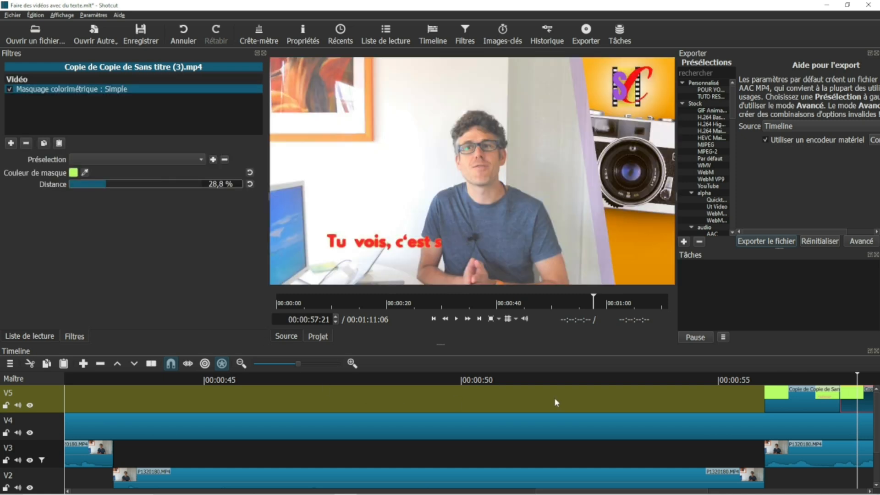
{"action": "left_click", "coordinate": [820, 383]}
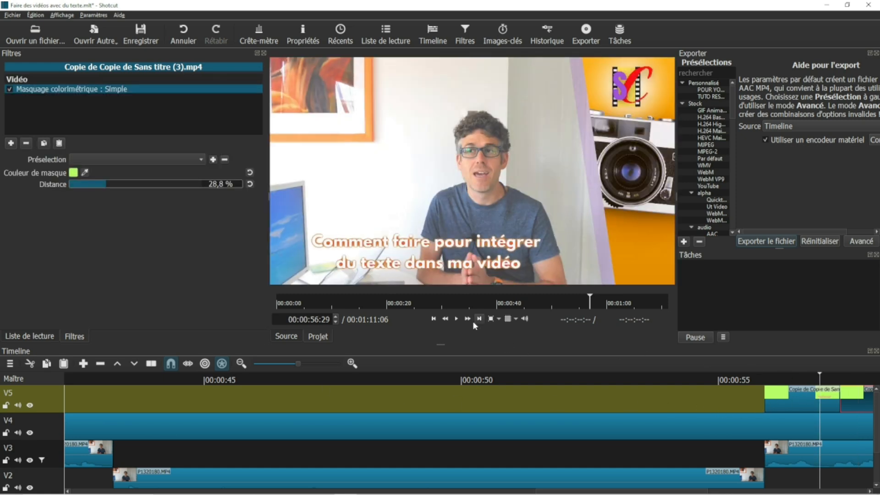
{"action": "left_click", "coordinate": [458, 319]}
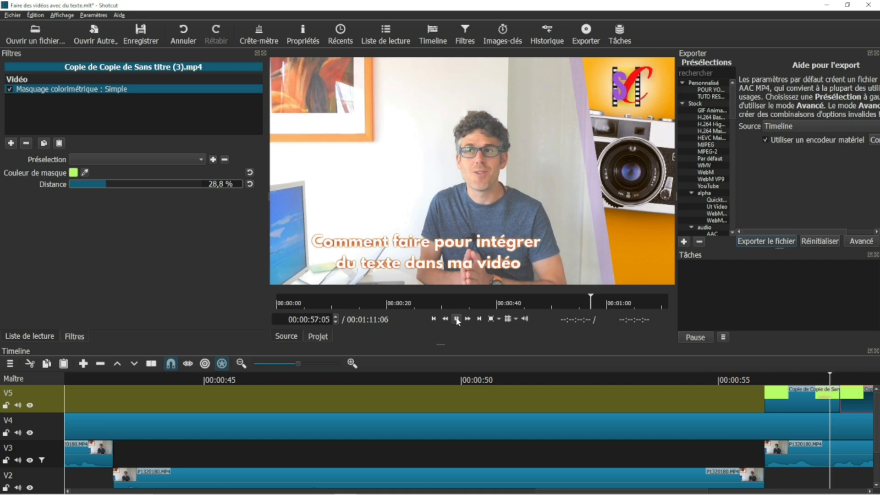